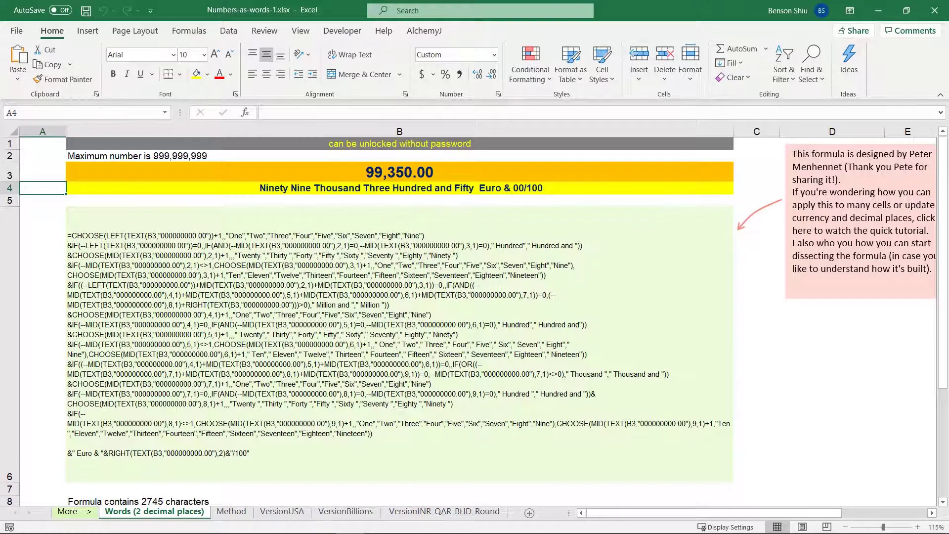
# - Change the amount in B3 to 1234 so it reads One Thousand Two Hundred and Thirty Four Euro & 00/100
pyautogui.click(309, 297)
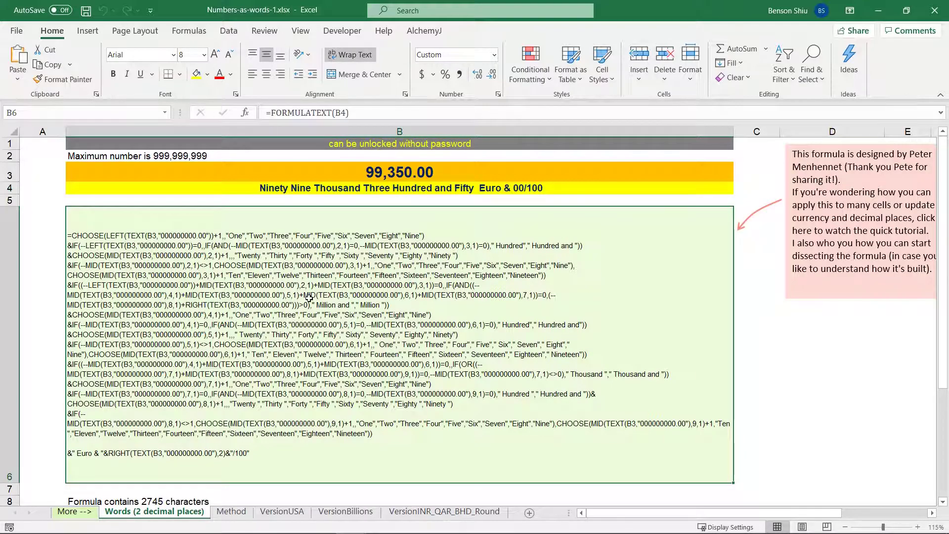
pyautogui.click(372, 168)
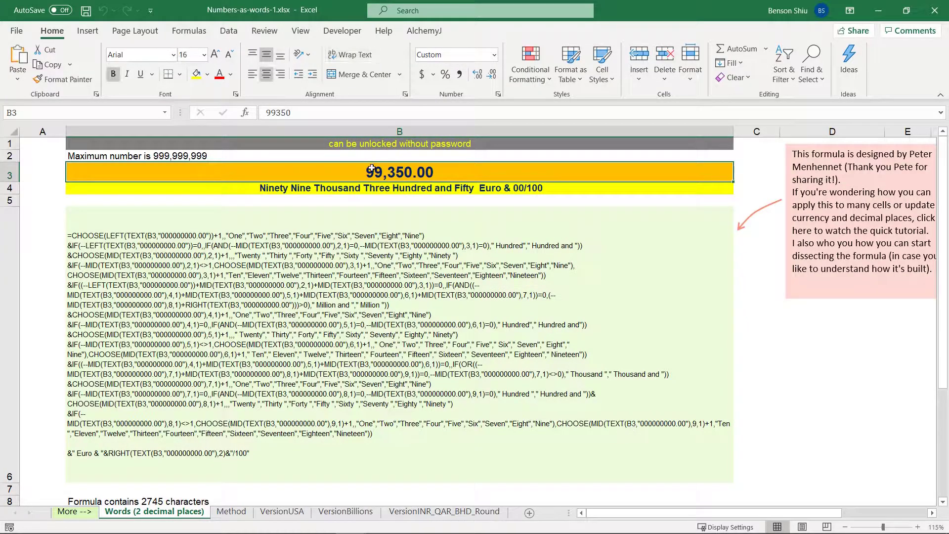
pyautogui.doubleClick(372, 168)
pyautogui.write('123')
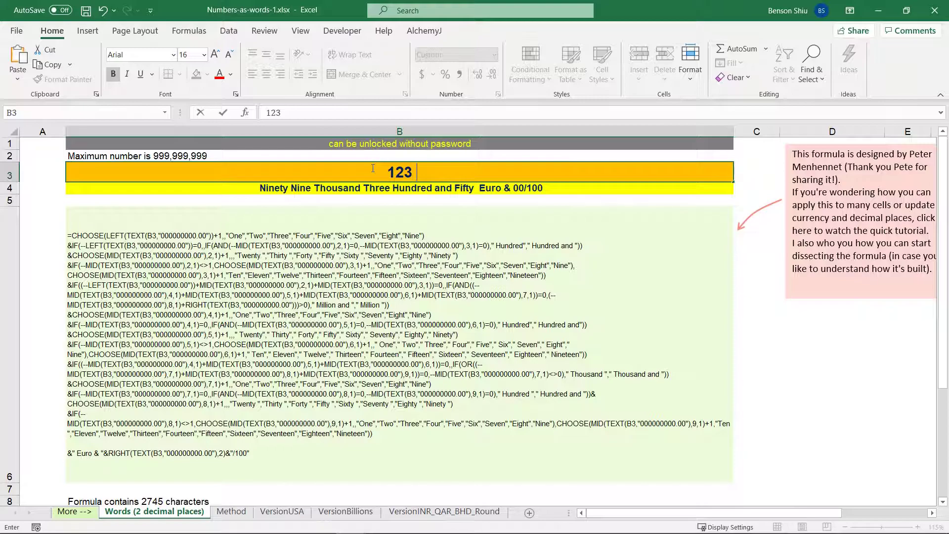
pyautogui.write('4')
pyautogui.press('Return')
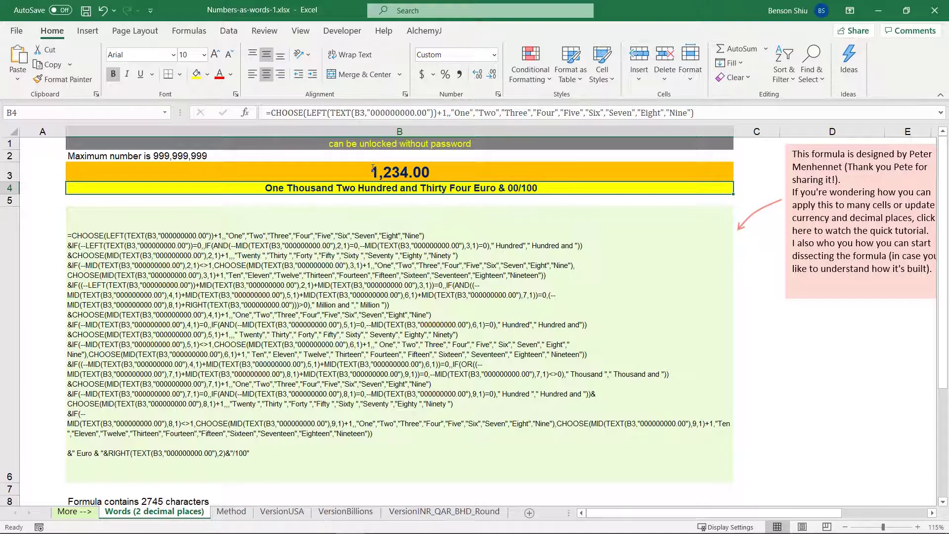
pyautogui.click(832, 501)
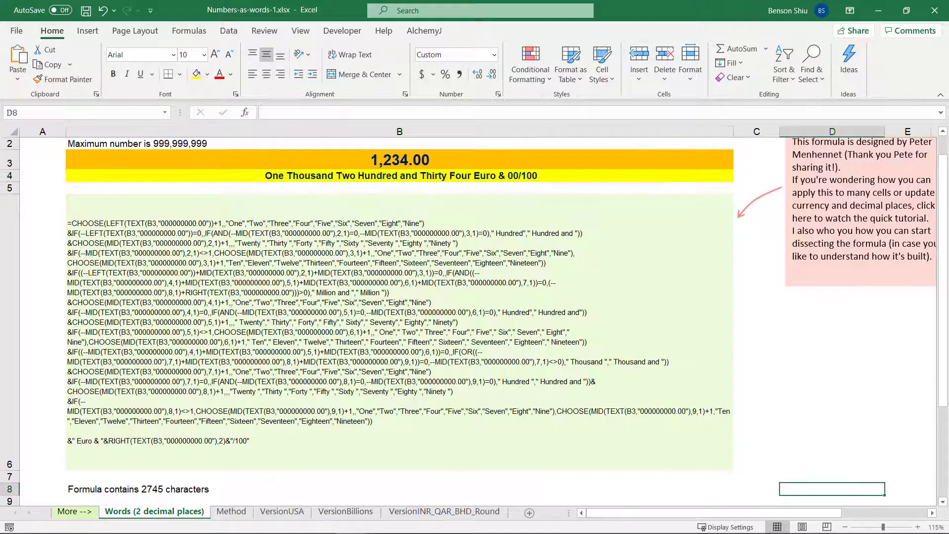
# - Create a new AlchemyJ model workbook from the REST API Sample Model.xltm template
pyautogui.click(425, 33)
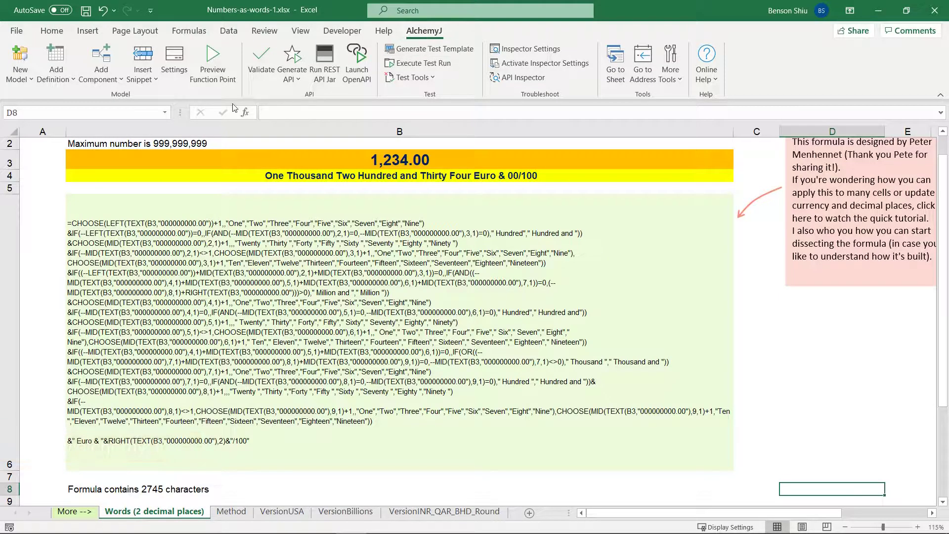
pyautogui.click(30, 80)
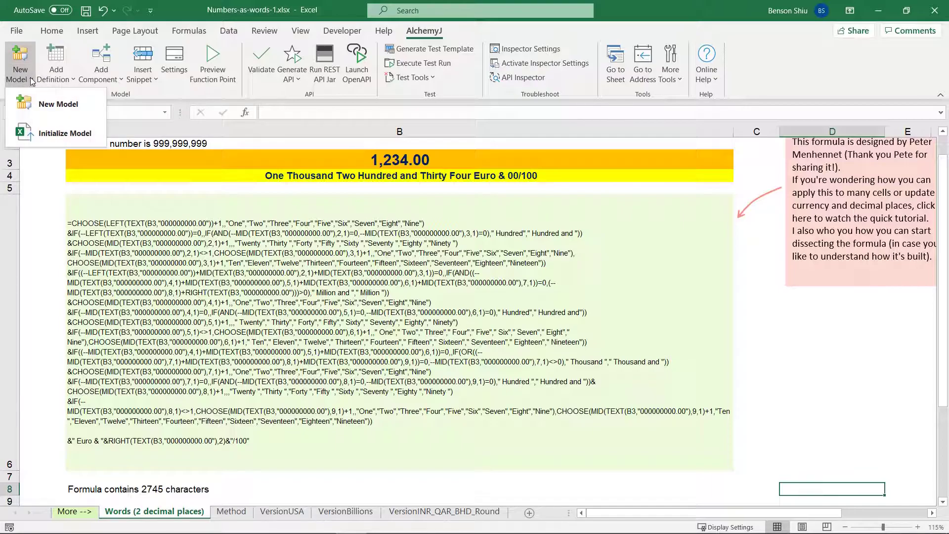
pyautogui.click(49, 105)
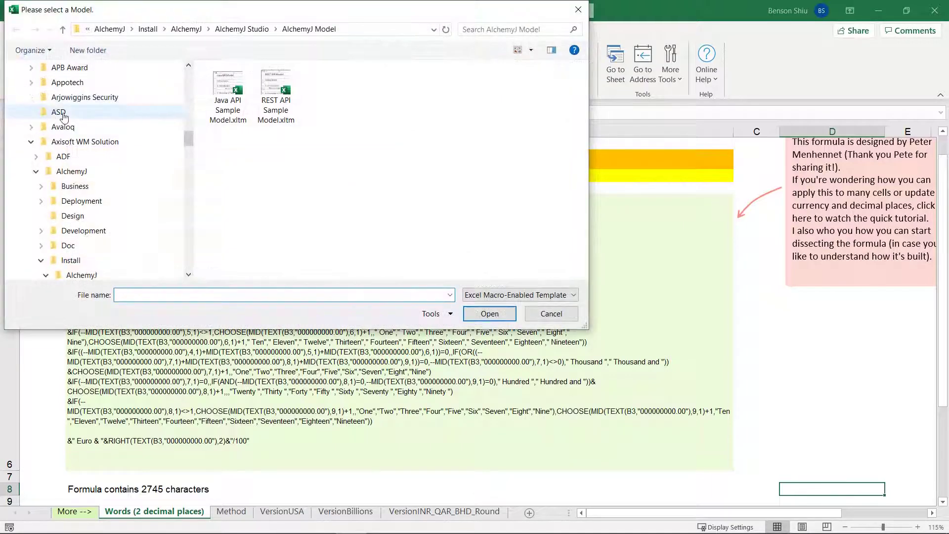
pyautogui.click(274, 104)
pyautogui.doubleClick(274, 104)
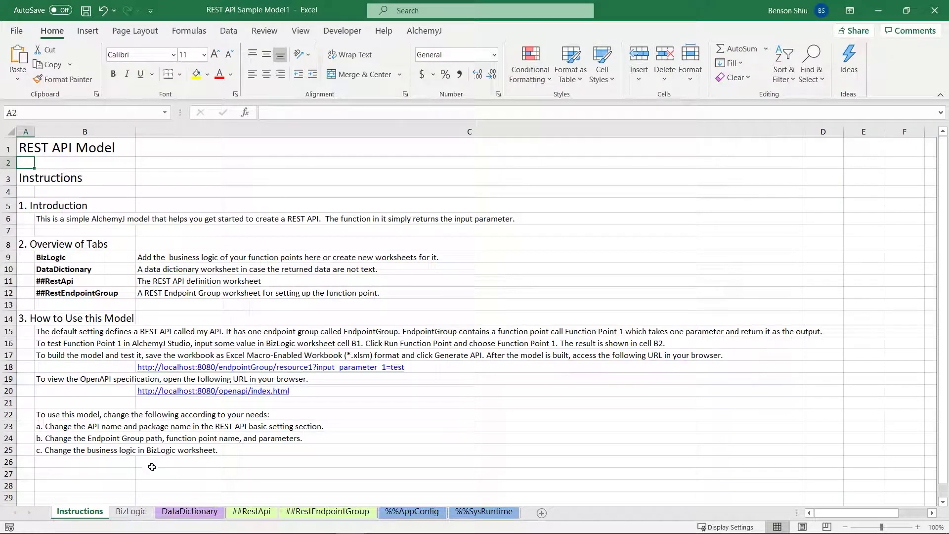
# - Copy the words formula from Numbers-as-words B4 into BizLogic B2 and left-align it
pyautogui.click(132, 513)
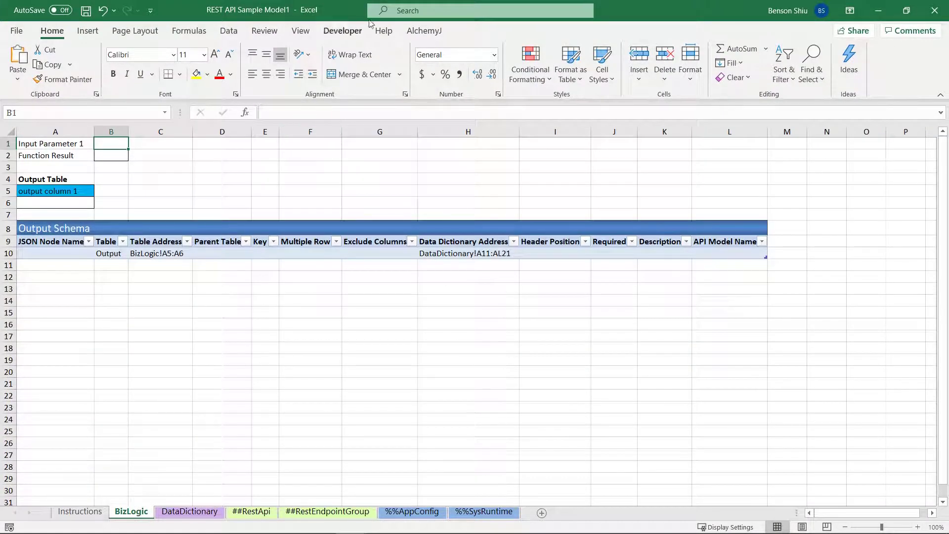
pyautogui.moveTo(355, 9); pyautogui.dragTo(505, 24)
pyautogui.doubleClick(535, 19)
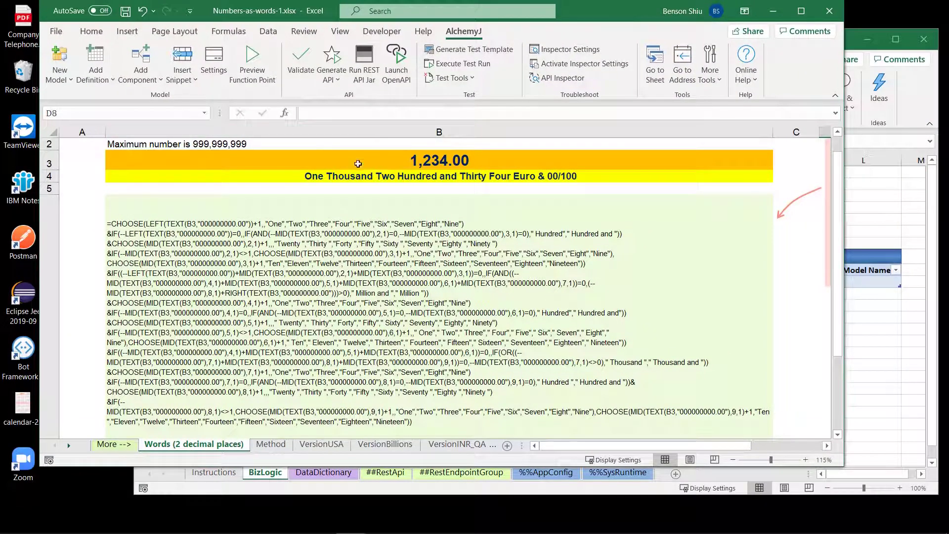
pyautogui.click(382, 176)
pyautogui.hotkey('ctrl', 'c')
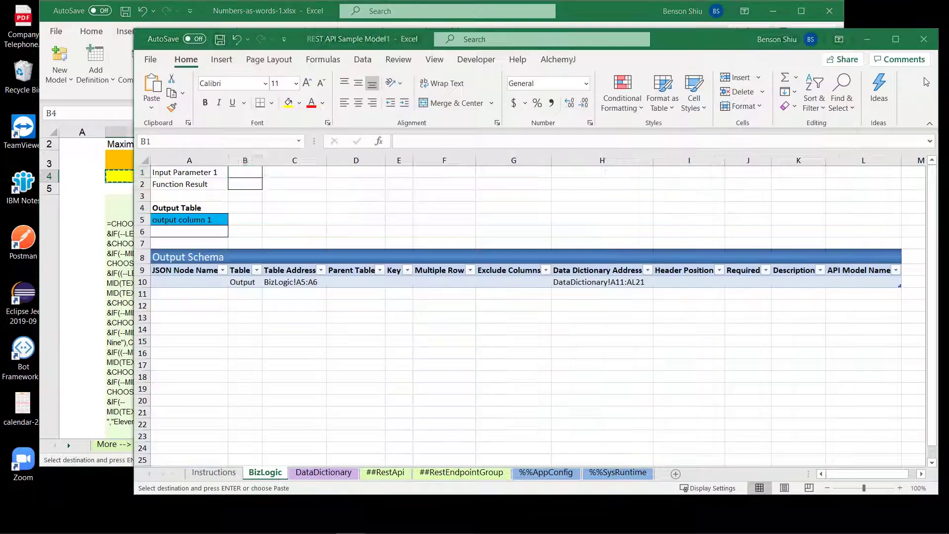
pyautogui.hotkey('alt', 'Tab')
pyautogui.click(246, 184)
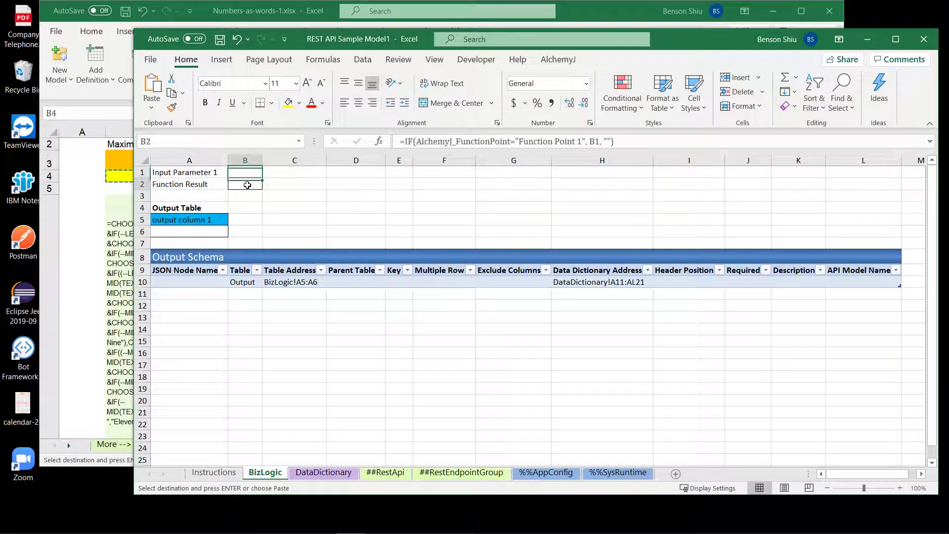
pyautogui.hotkey('ctrl', 'v')
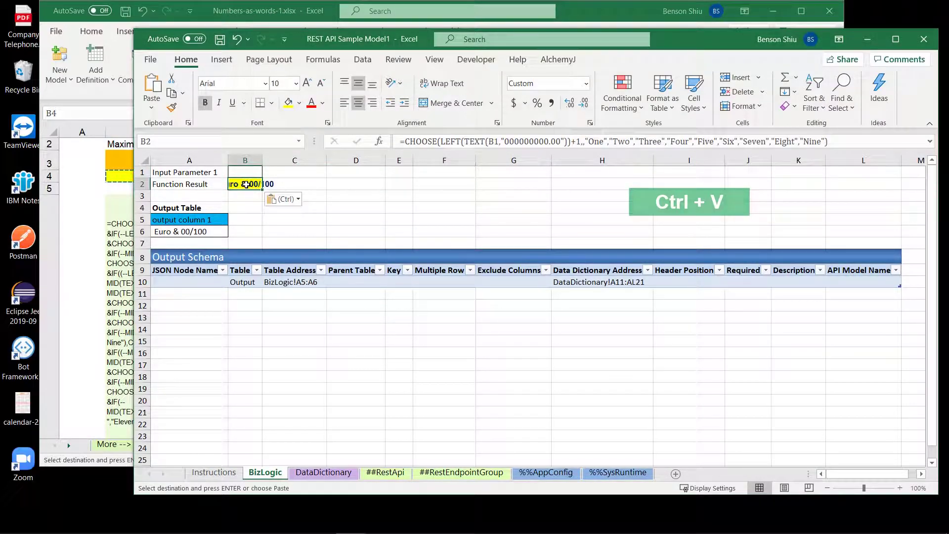
pyautogui.click(346, 104)
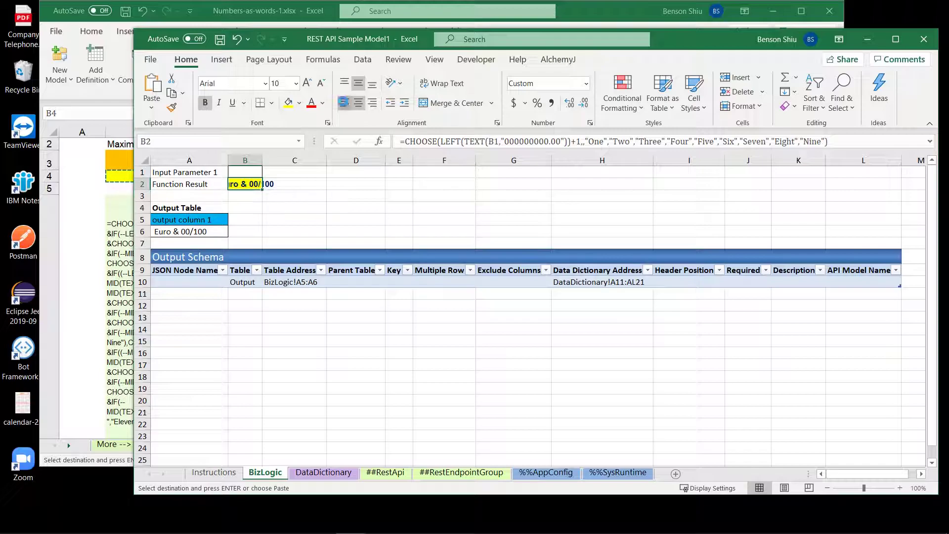
# - Enter 123456 as Input Parameter 1 in B1 and maximize the model window
pyautogui.click(245, 174)
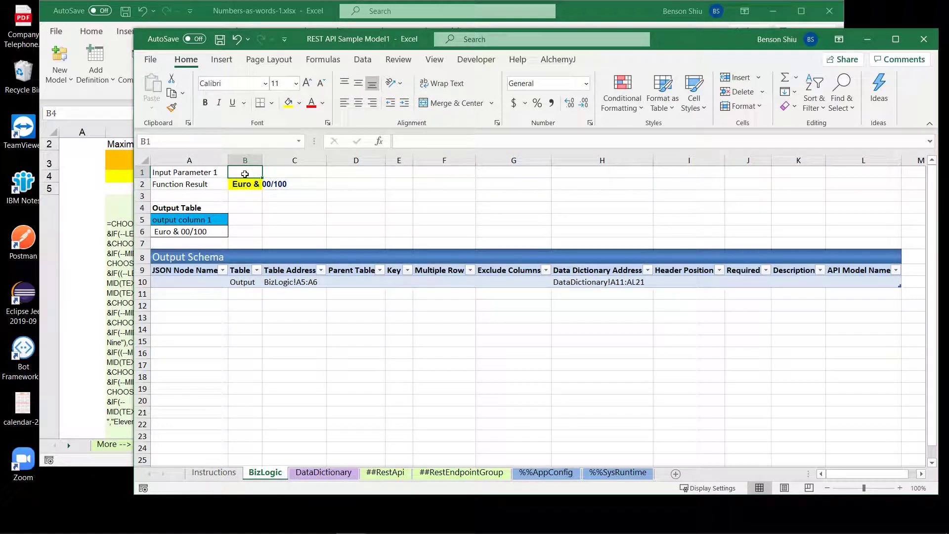
pyautogui.write('123456')
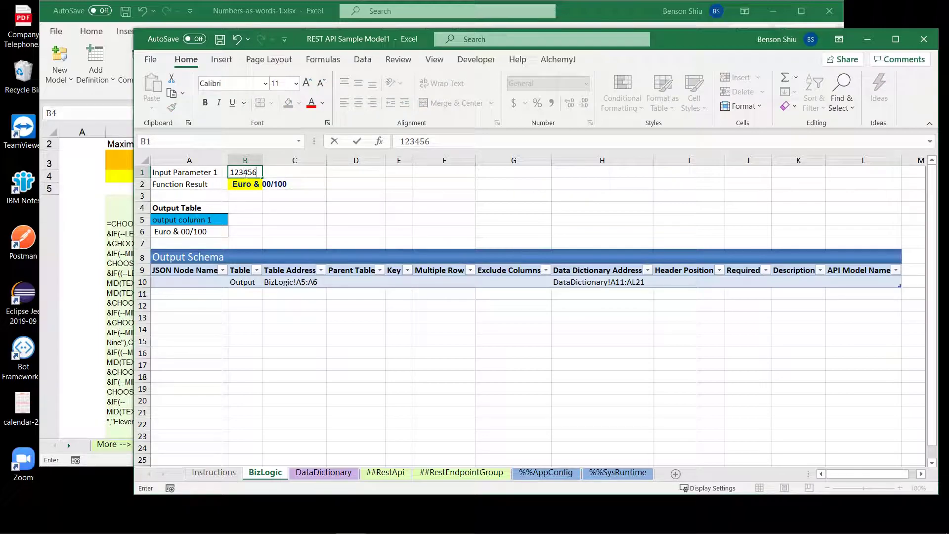
pyautogui.press('Return')
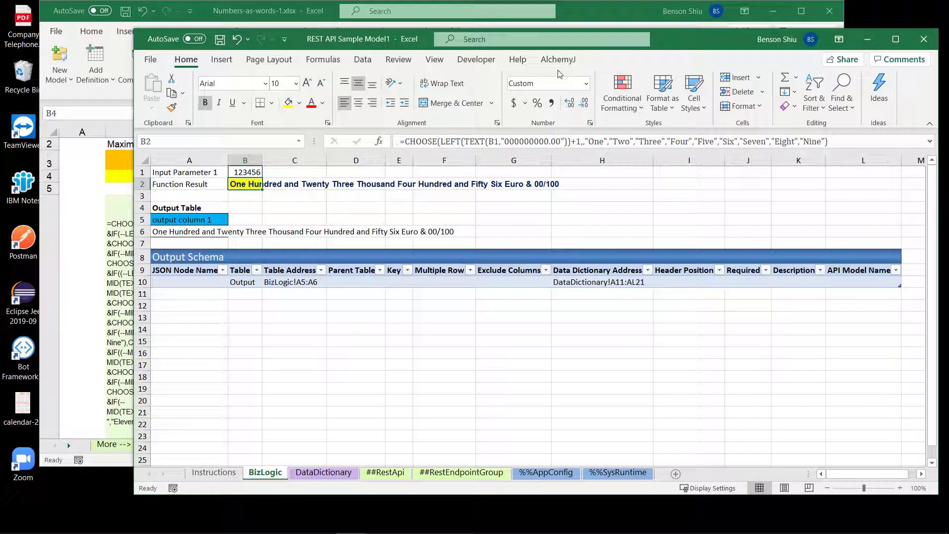
pyautogui.doubleClick(650, 39)
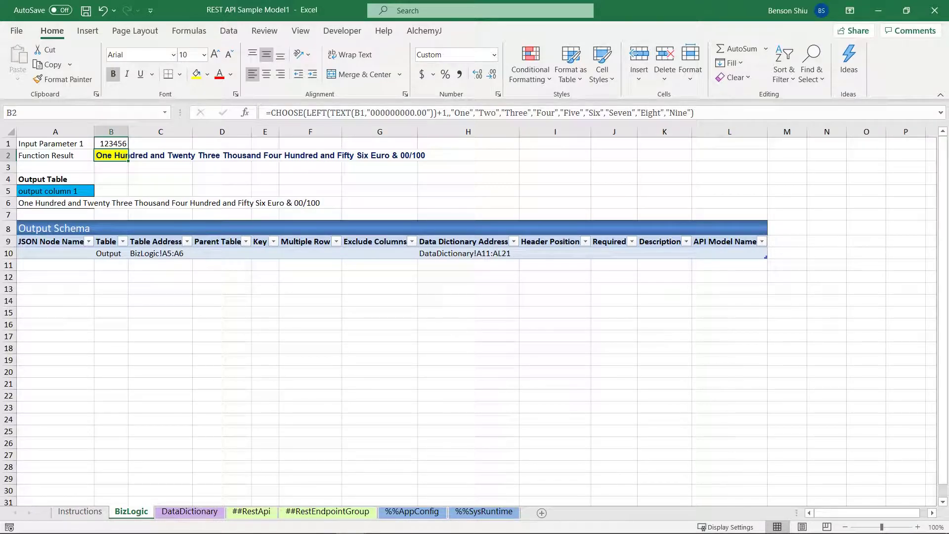
# - Turn on showing the function point response in the AlchemyJ run settings
pyautogui.click(424, 31)
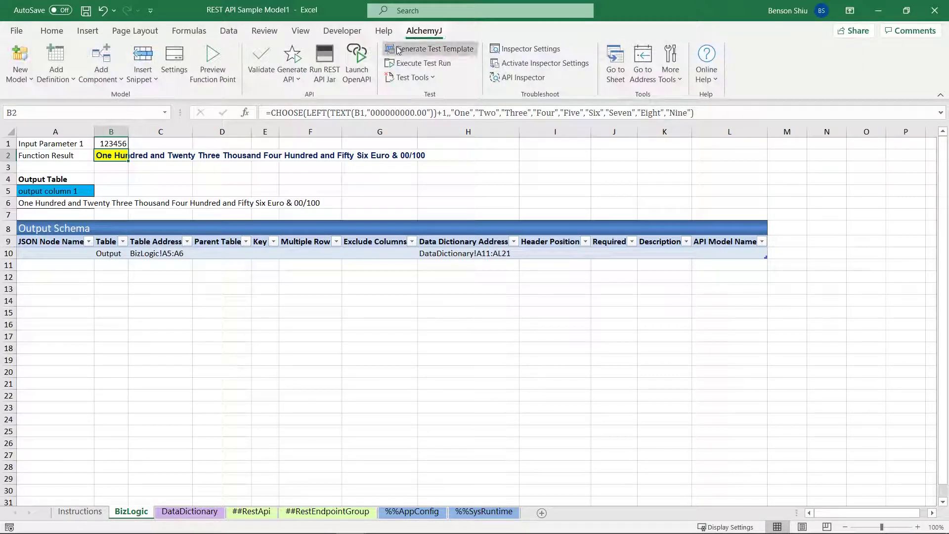
pyautogui.click(173, 76)
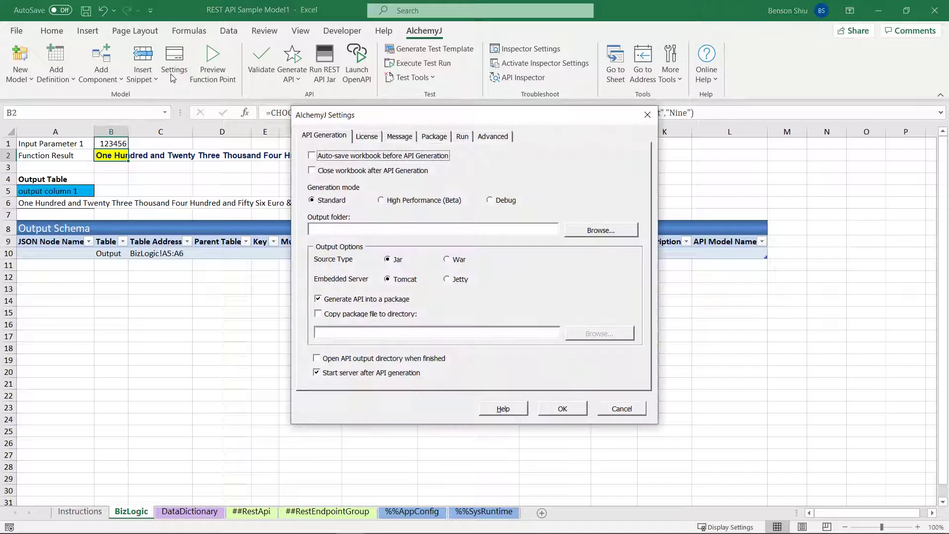
pyautogui.click(462, 139)
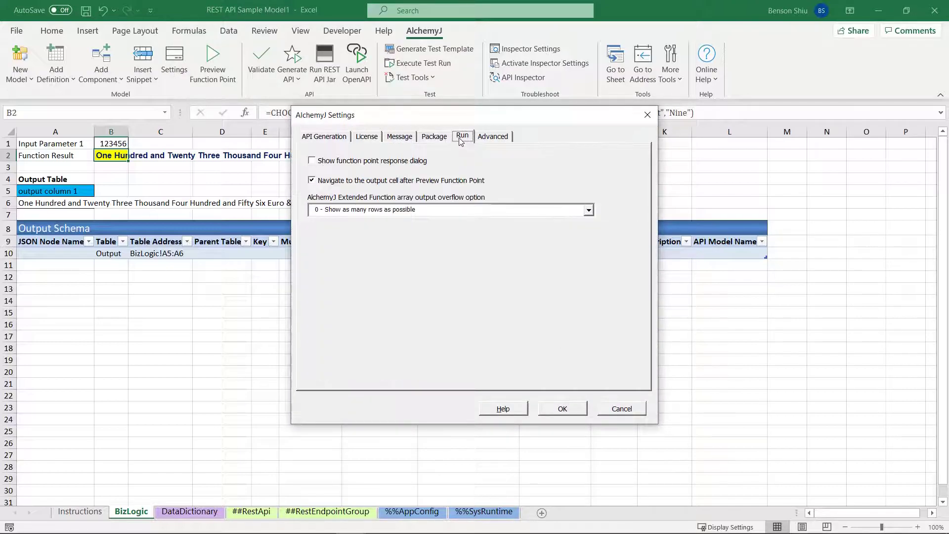
pyautogui.click(359, 163)
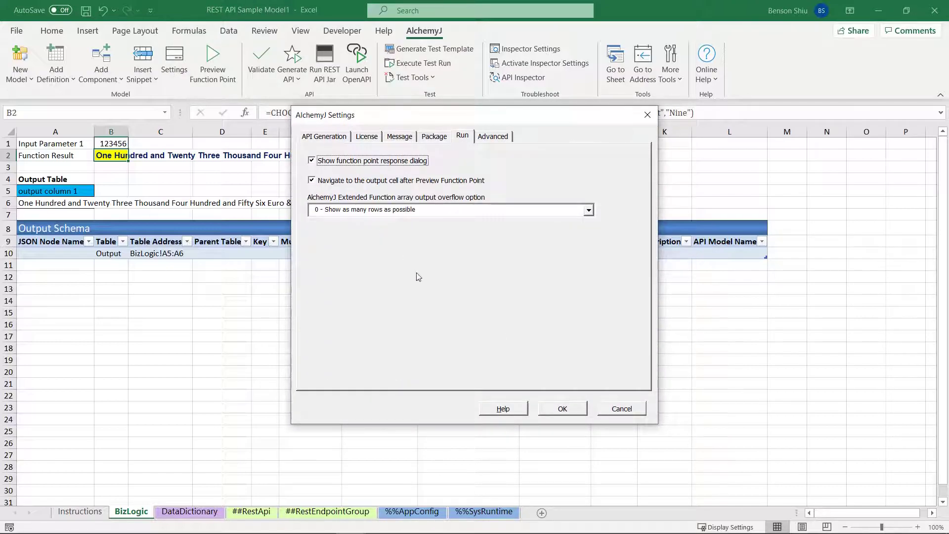
pyautogui.click(563, 412)
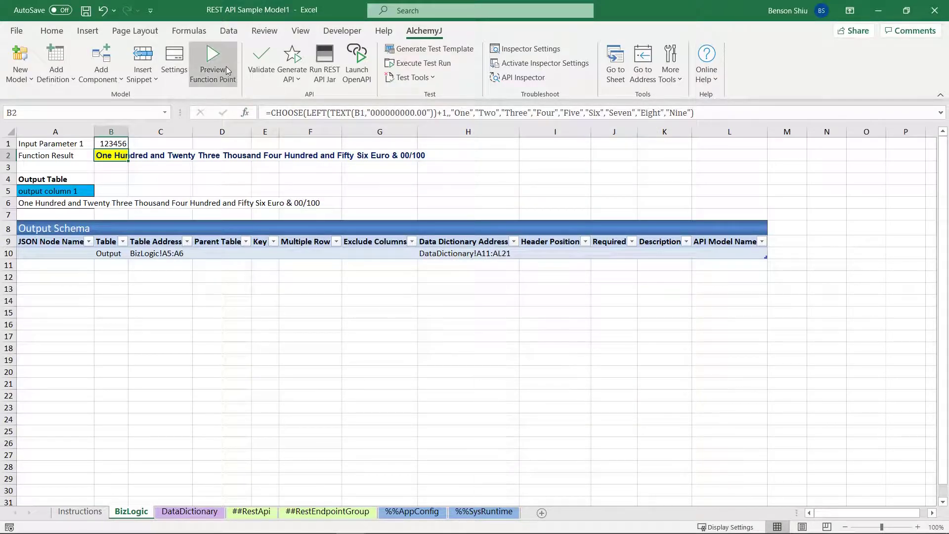
# - Preview Function Point 1 and review its JSON result spelling out 123456 in euros
pyautogui.click(226, 64)
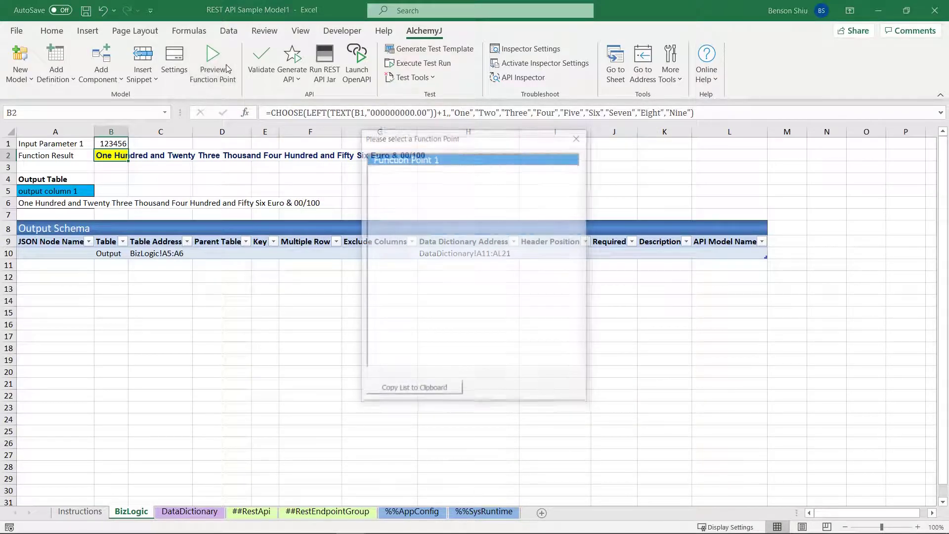
pyautogui.doubleClick(386, 166)
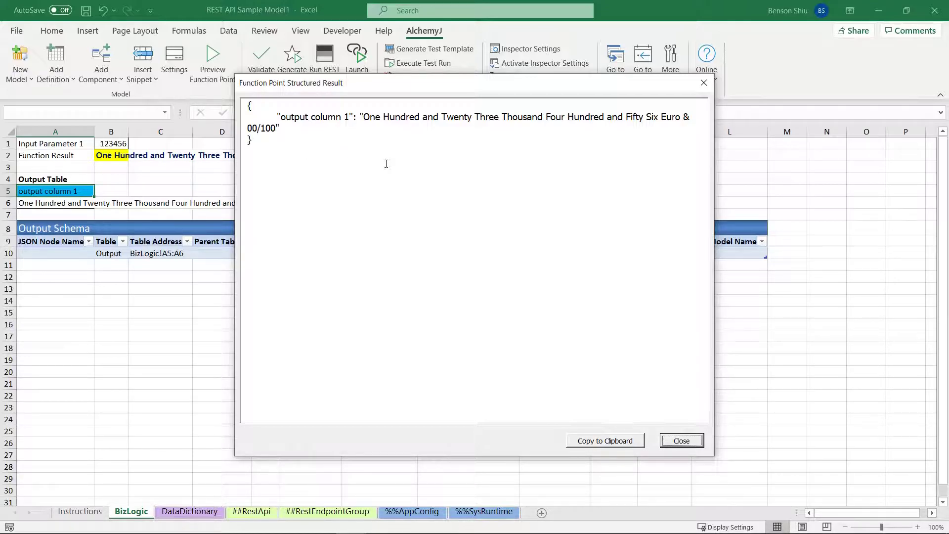
pyautogui.click(683, 442)
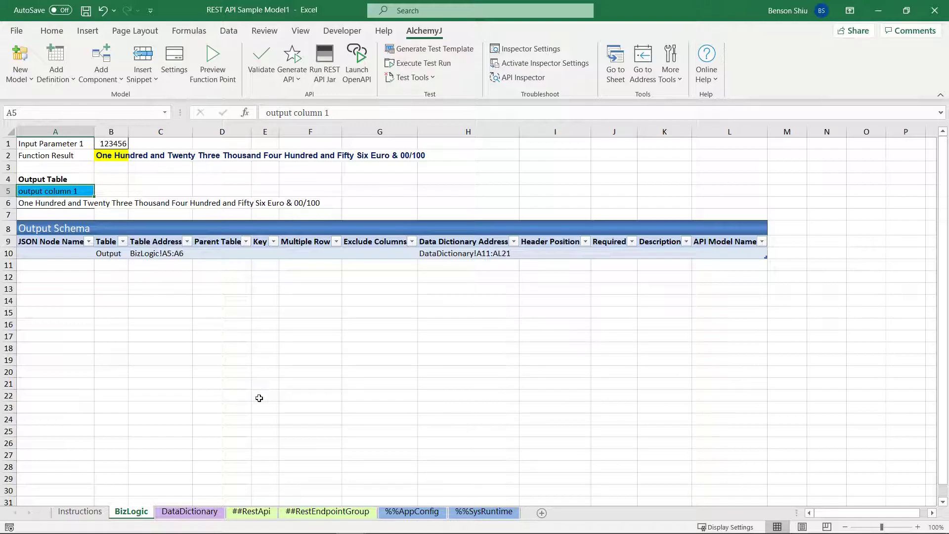
# - Set the endpoint group path in B6 to /NumbersToWords
pyautogui.click(314, 518)
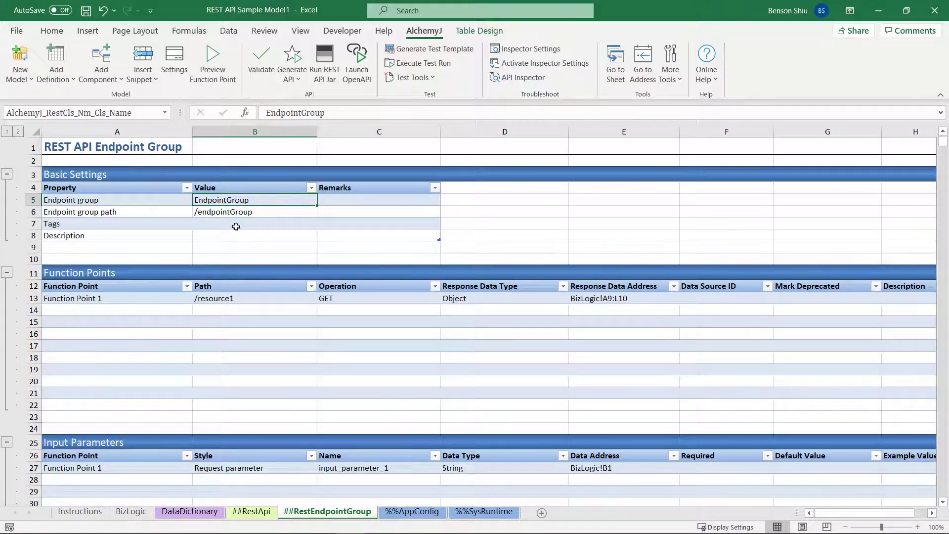
pyautogui.press('Down')
pyautogui.doubleClick(232, 212)
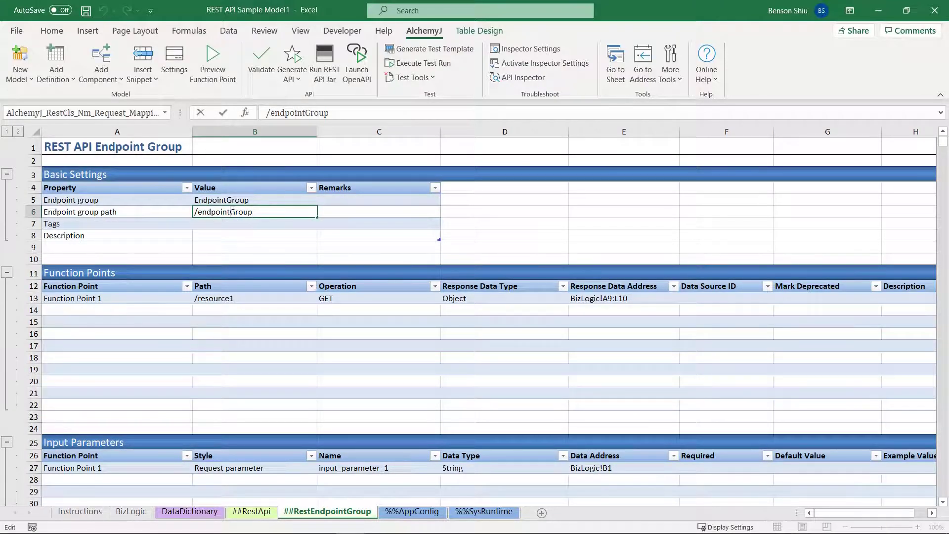
pyautogui.doubleClick(232, 211)
pyautogui.write('Nu')
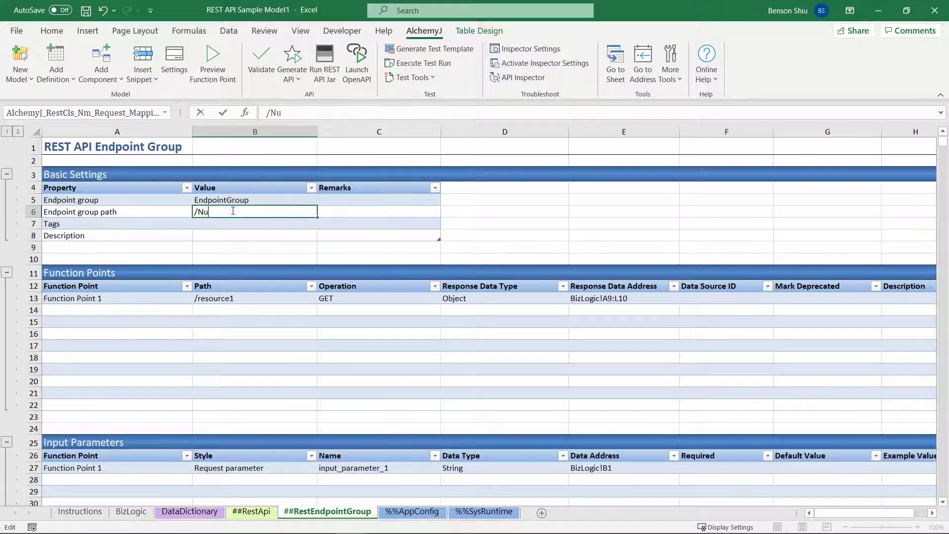
pyautogui.write('mbersToWords')
pyautogui.hotkey('ctrl', 'Return')
pyautogui.press('Down')
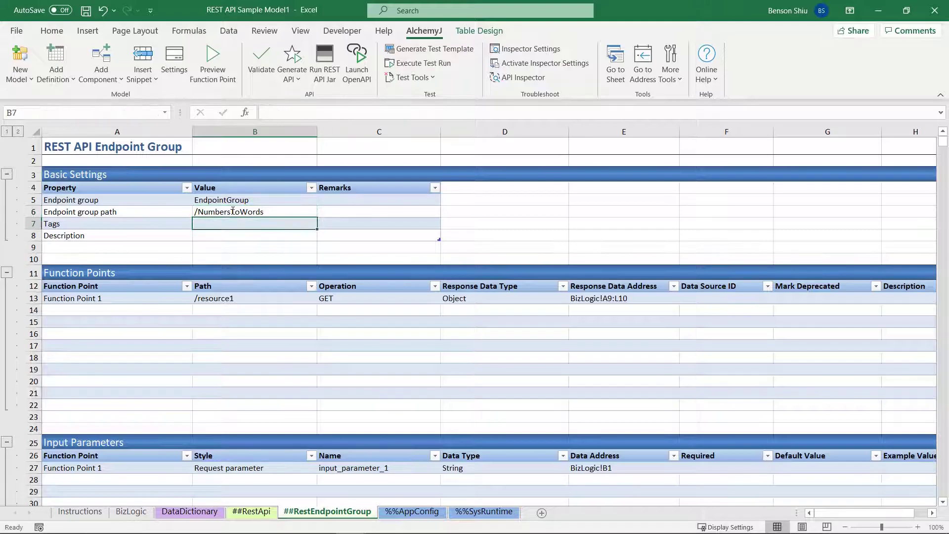
# - Replace all four occurrences of Function Point 1 with To Words across the workbook
pyautogui.click(110, 297)
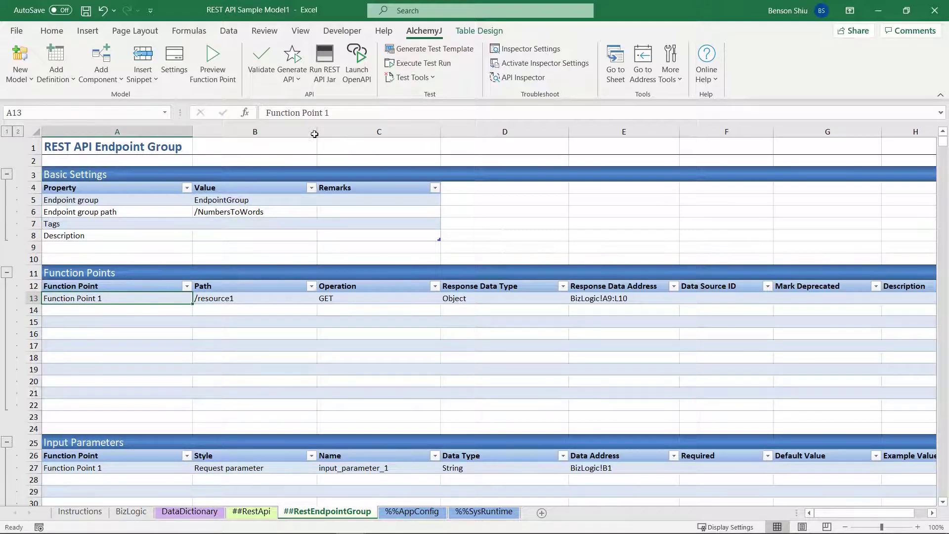
pyautogui.moveTo(330, 113); pyautogui.dragTo(265, 113)
pyautogui.hotkey('ctrl', 'c')
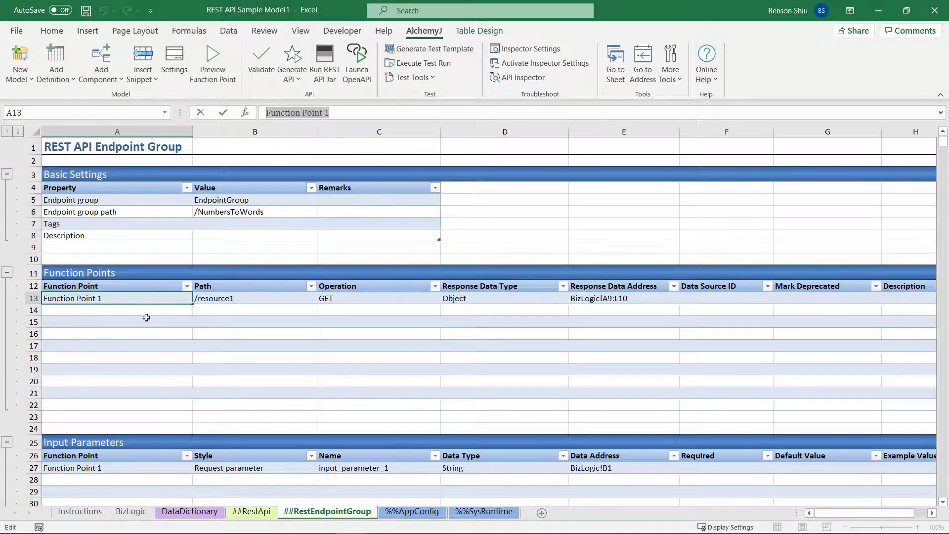
pyautogui.click(146, 298)
pyautogui.press('Escape')
pyautogui.hotkey('ctrl', 'f')
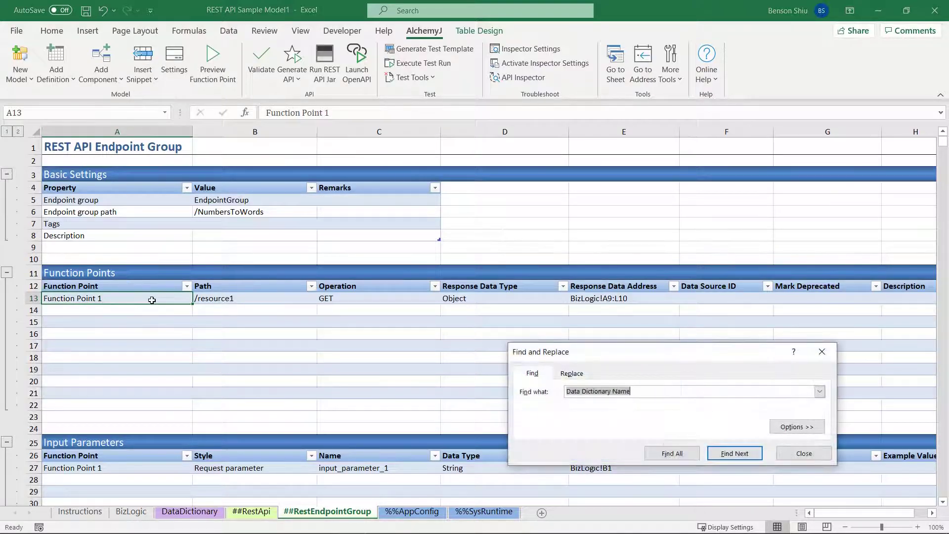
pyautogui.hotkey('ctrl', 'v')
pyautogui.click(564, 376)
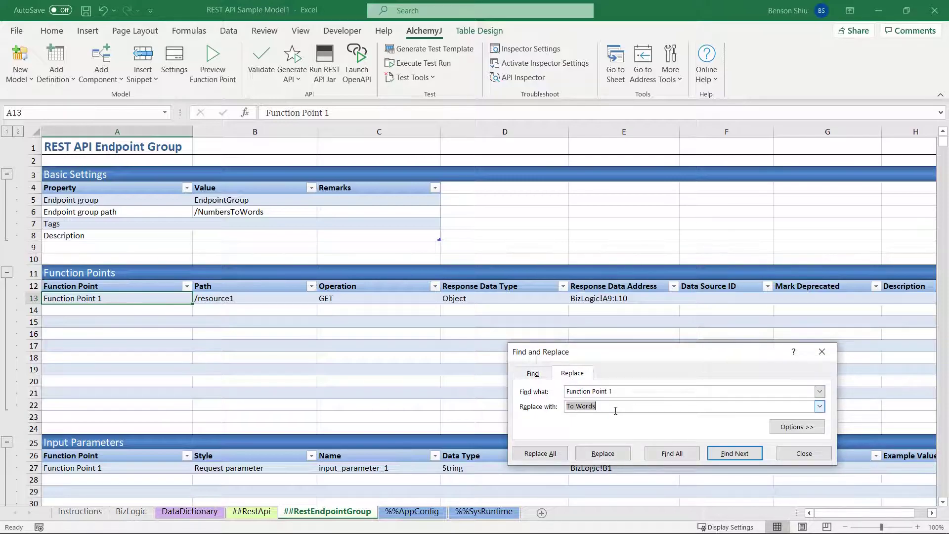
pyautogui.click(539, 453)
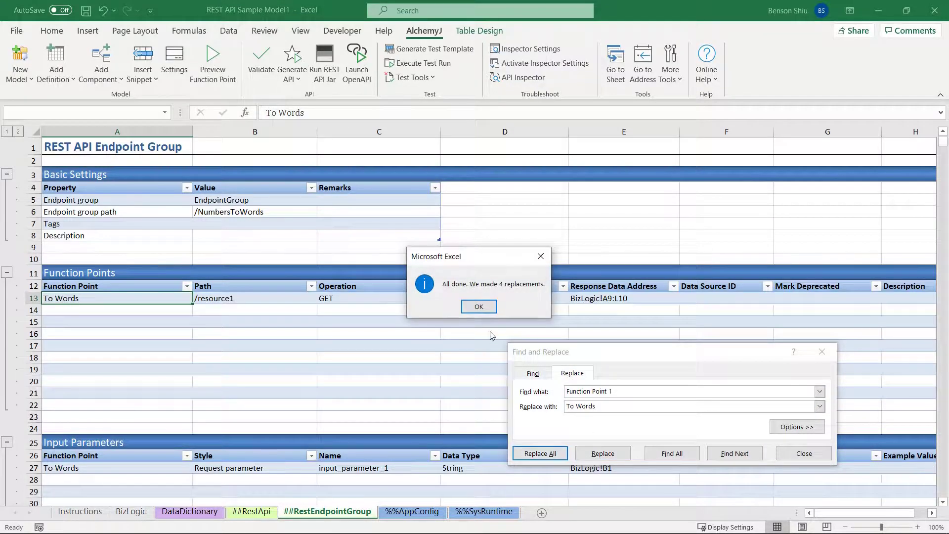
pyautogui.click(479, 307)
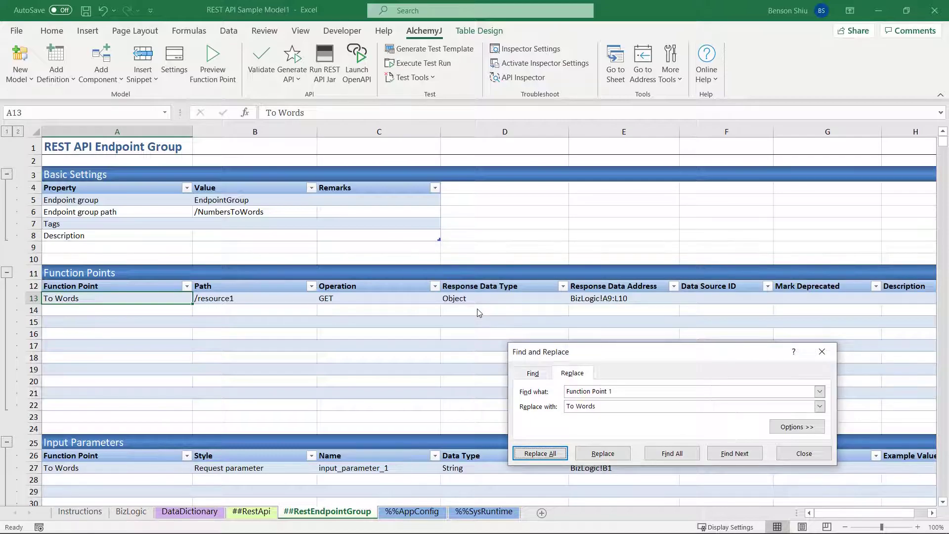
pyautogui.click(803, 454)
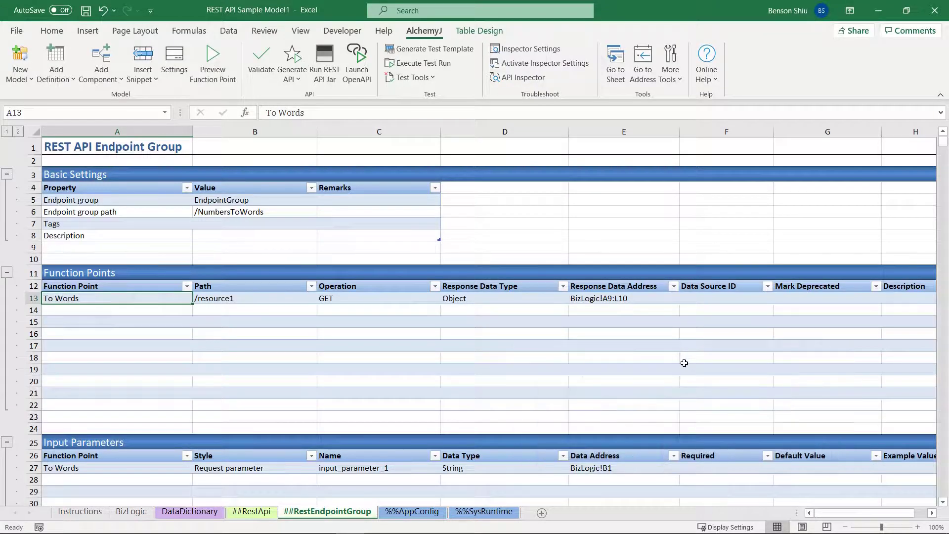
# - Change the To Words path from /resource1 to /convert and select its response data address
pyautogui.doubleClick(214, 298)
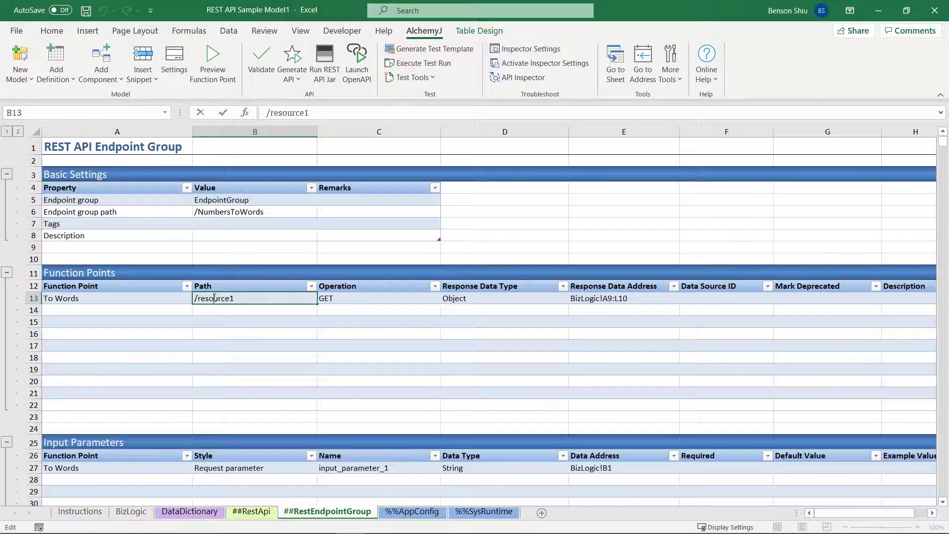
pyautogui.doubleClick(214, 298)
pyautogui.write('convert')
pyautogui.press('Return')
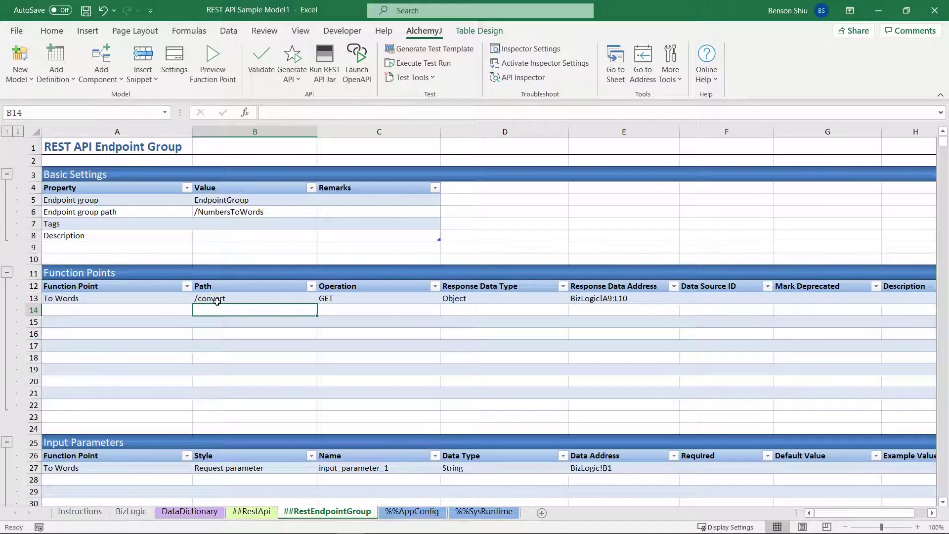
pyautogui.moveTo(401, 298); pyautogui.dragTo(577, 300)
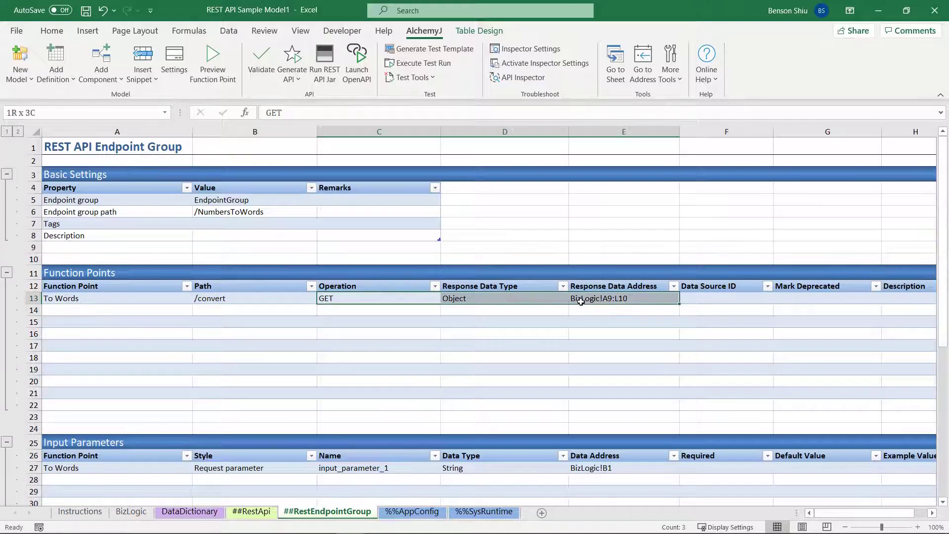
pyautogui.click(578, 300)
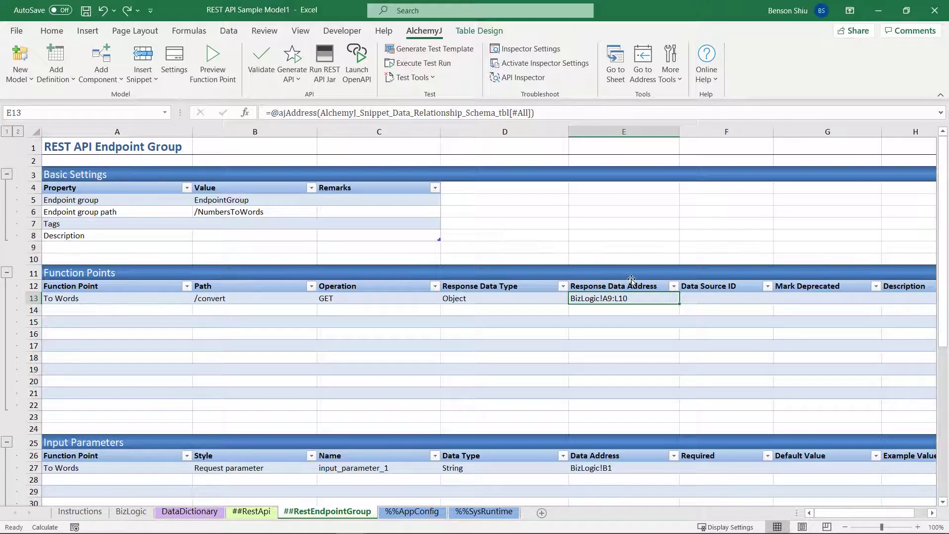
# - Jump to the BizLogic response range and rename the output column header in A5 to Words
pyautogui.click(635, 79)
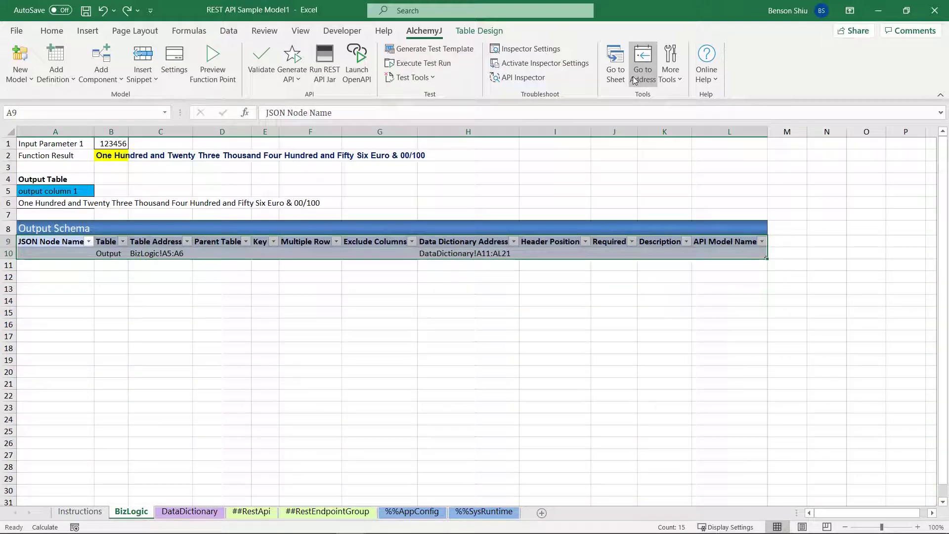
pyautogui.click(150, 254)
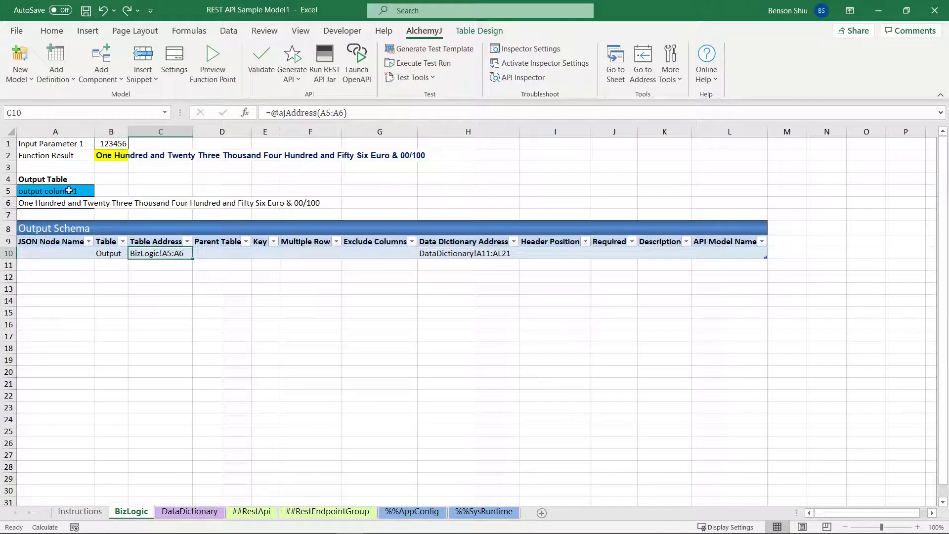
pyautogui.click(69, 190)
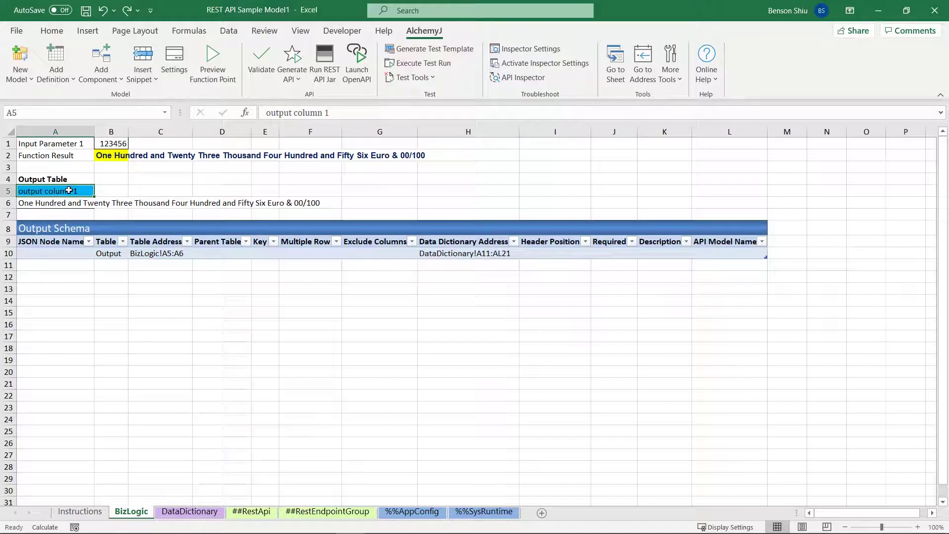
pyautogui.write('Words')
pyautogui.press('Return')
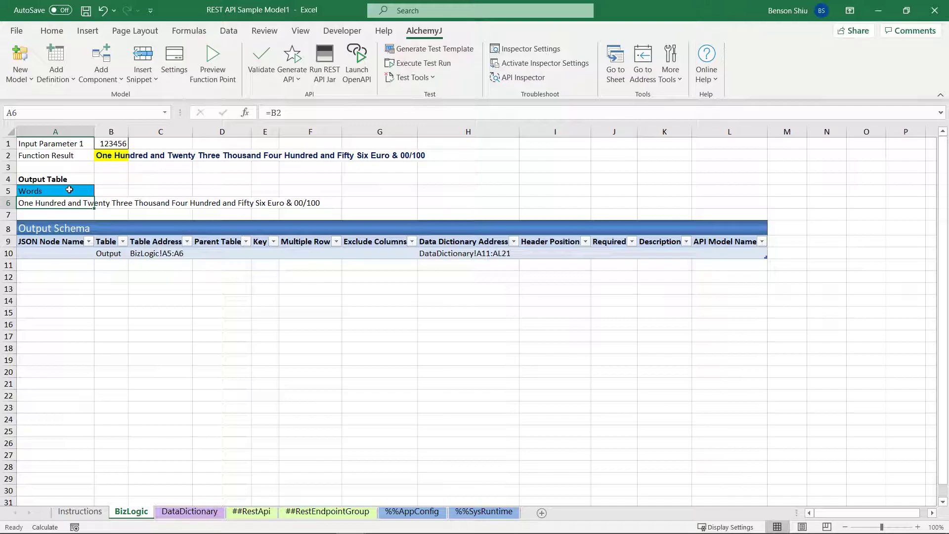
# - Clear the output schema's Data Dictionary Address in H10
pyautogui.click(452, 253)
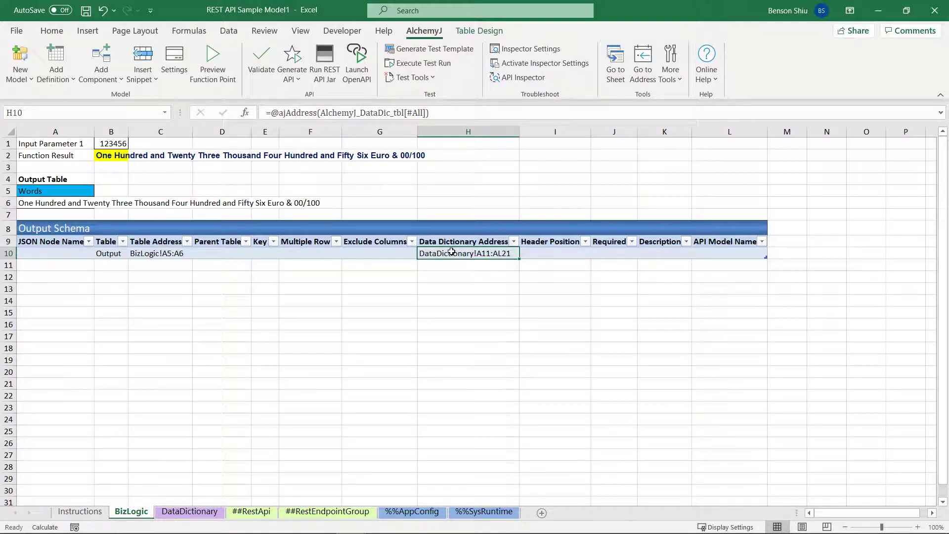
pyautogui.press('Delete')
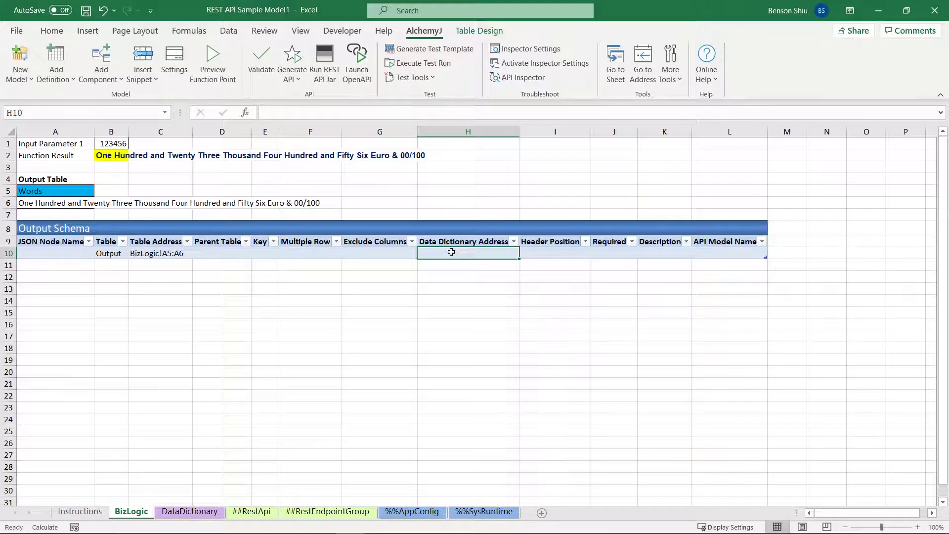
pyautogui.press('Down')
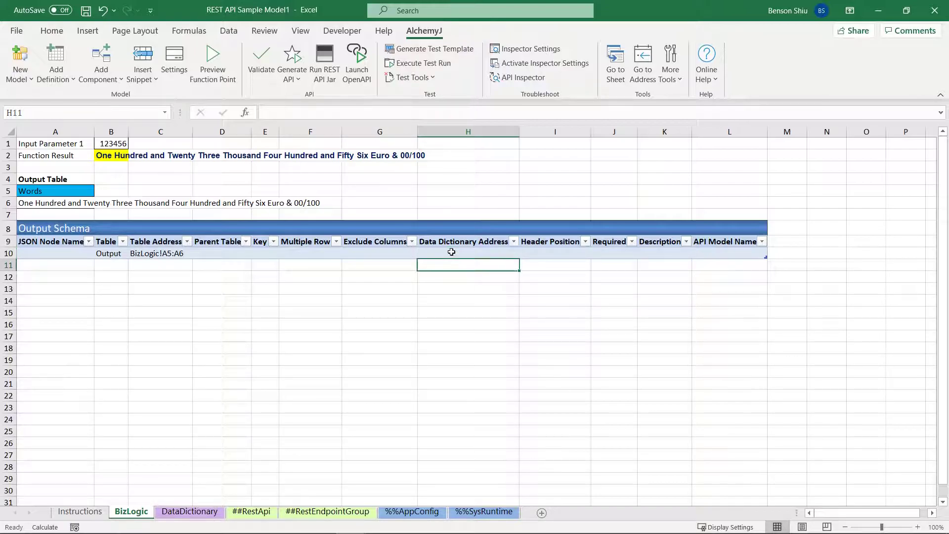
# - Rename input_parameter_1 in C27 to number and change its data type to Double
pyautogui.click(315, 514)
pyautogui.scroll(-2, 293, 437)
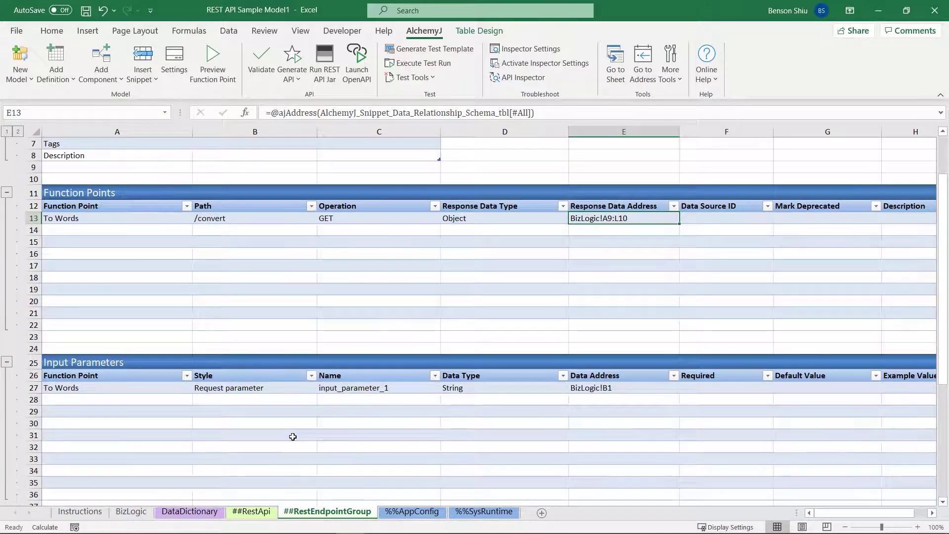
pyautogui.click(364, 391)
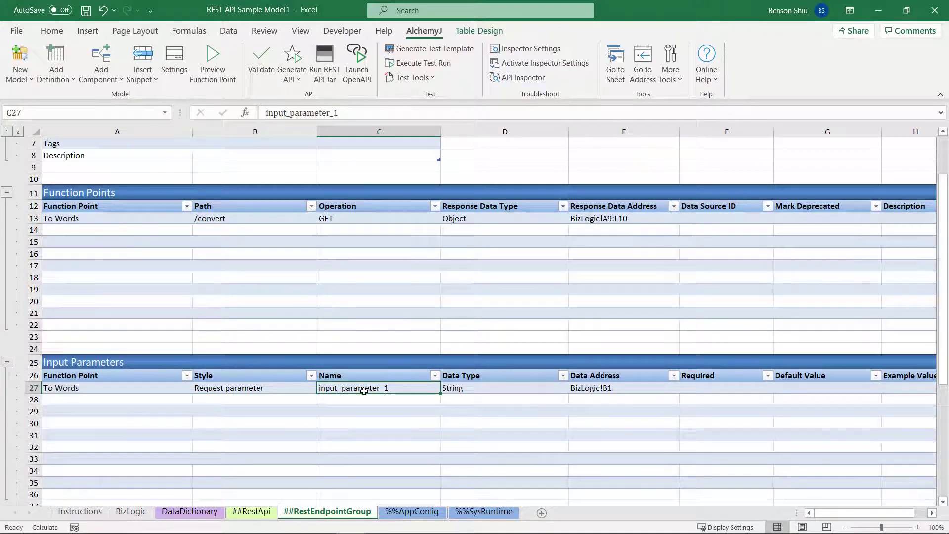
pyautogui.write('number')
pyautogui.press('Return')
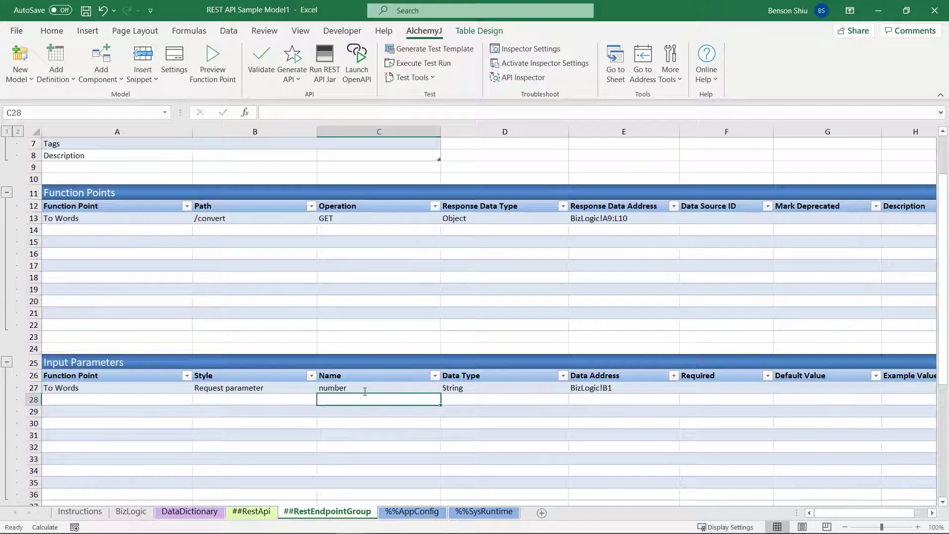
pyautogui.click(566, 387)
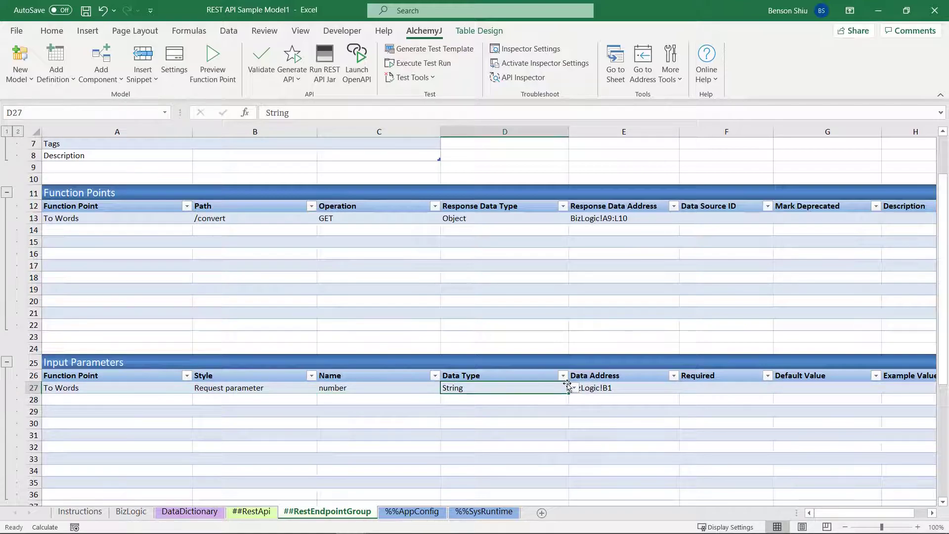
pyautogui.click(568, 387)
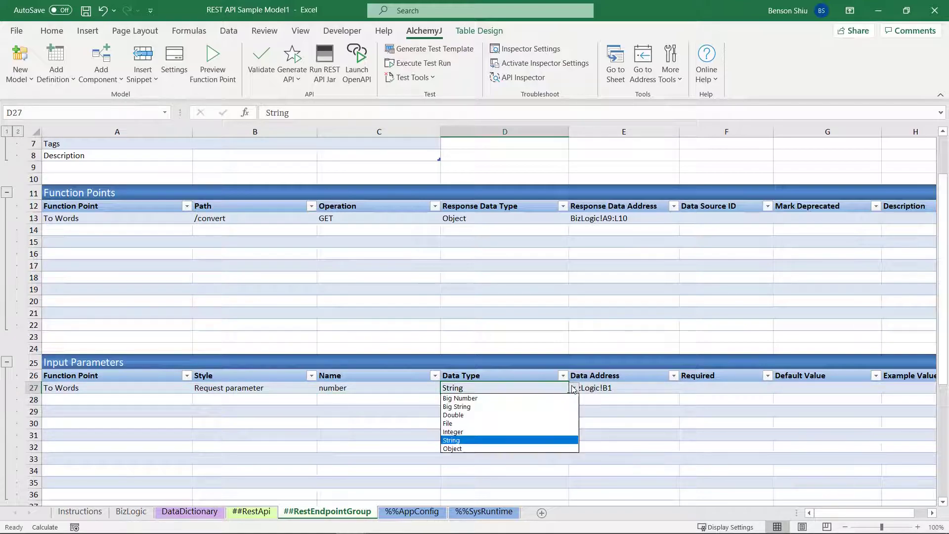
pyautogui.click(529, 414)
pyautogui.click(531, 400)
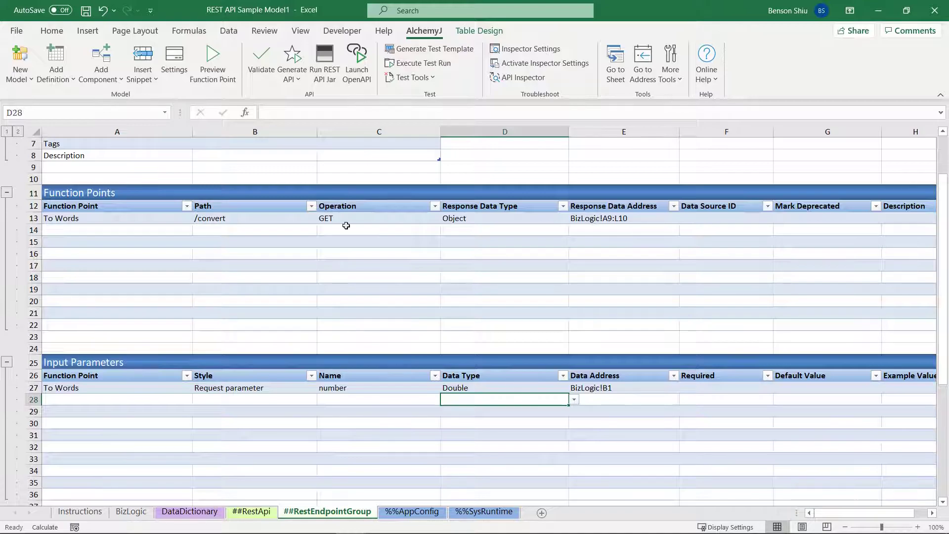
# - Preview To Words and check the JSON key Words holds 123456 spelled out in euros
pyautogui.click(215, 64)
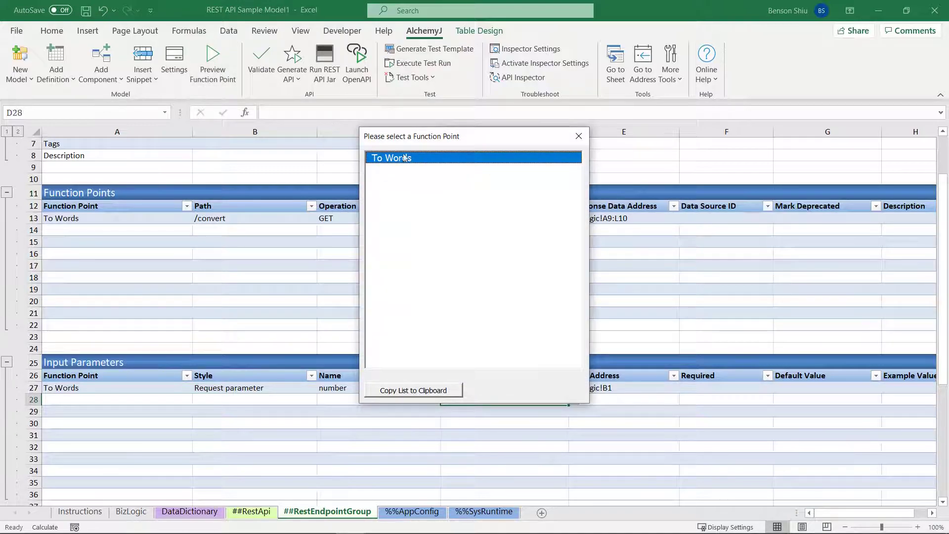
pyautogui.doubleClick(428, 158)
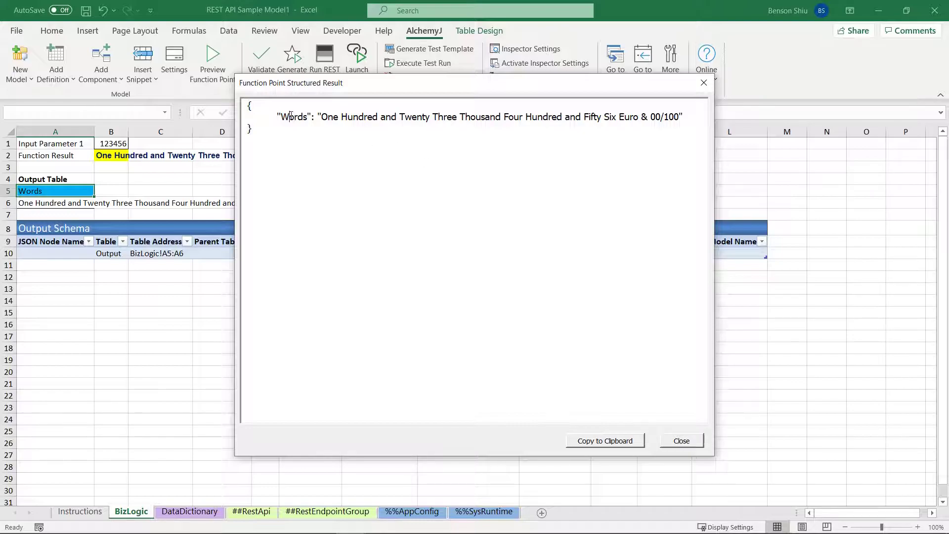
pyautogui.doubleClick(293, 117)
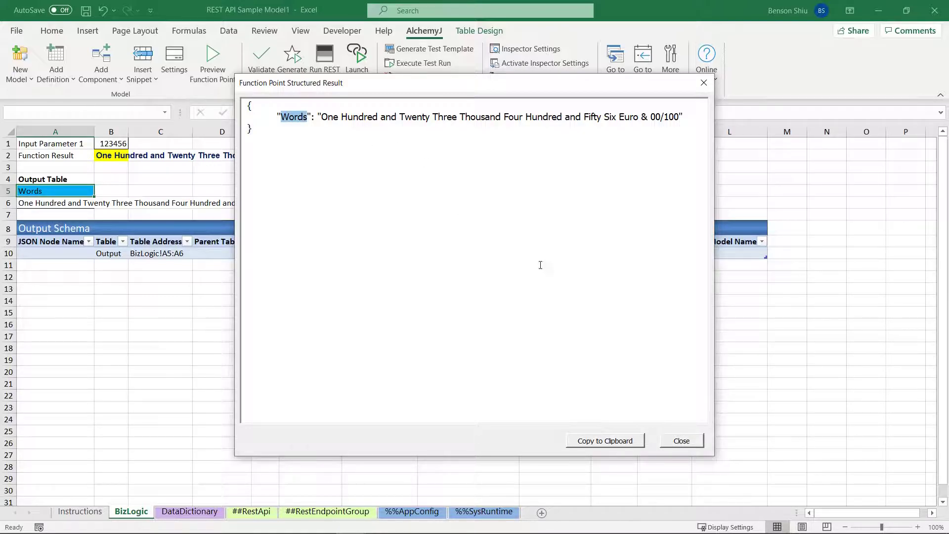
pyautogui.click(681, 441)
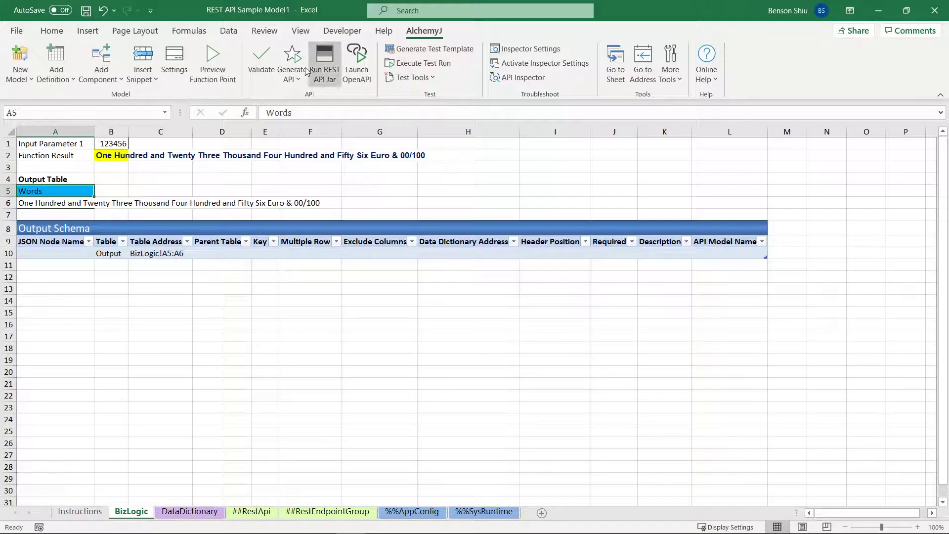
# - Generate the API, saving the model as macro-enabled Numbers to words.xlsm
pyautogui.click(292, 57)
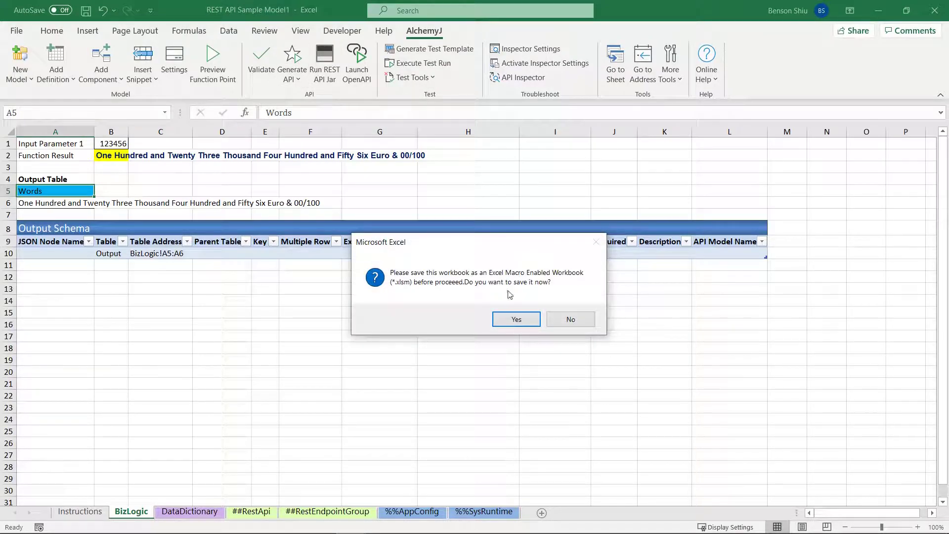
pyautogui.click(517, 318)
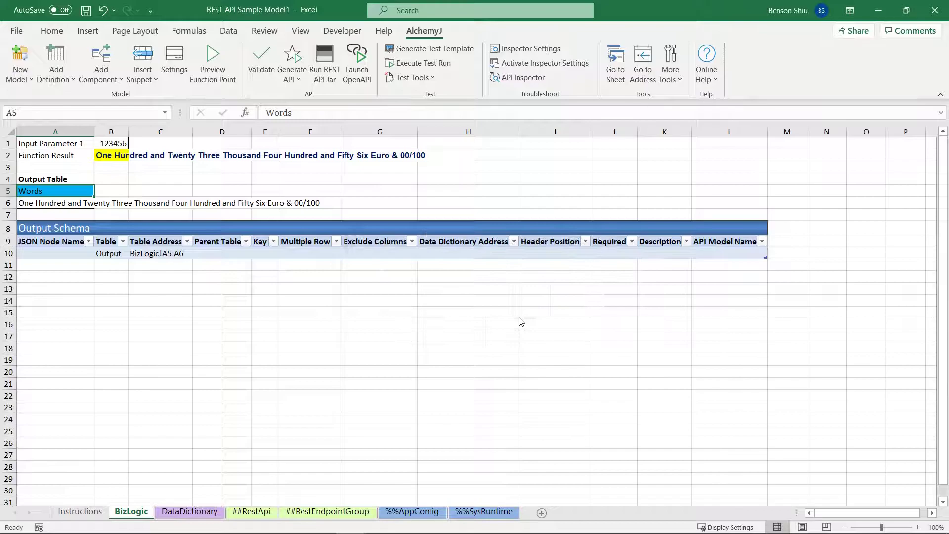
pyautogui.write('Numbers ')
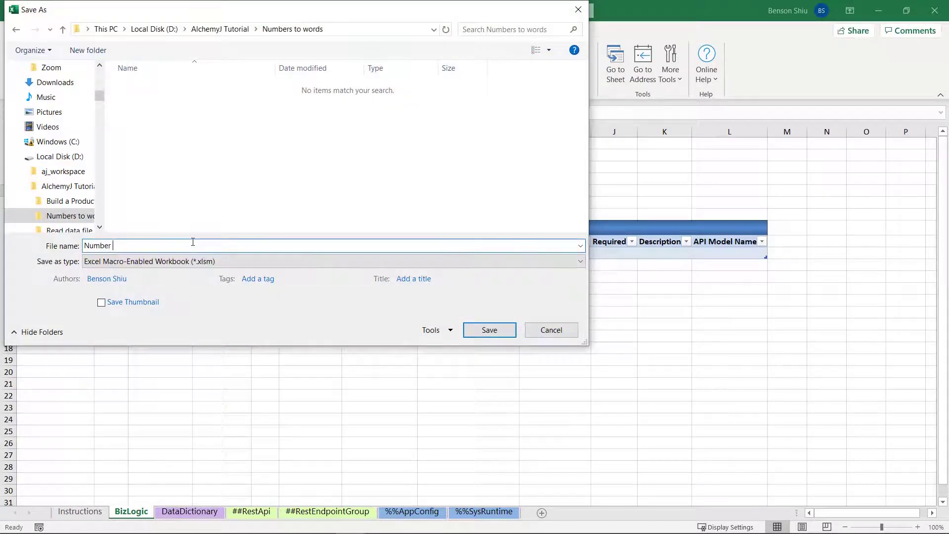
pyautogui.write('to words')
pyautogui.click(488, 330)
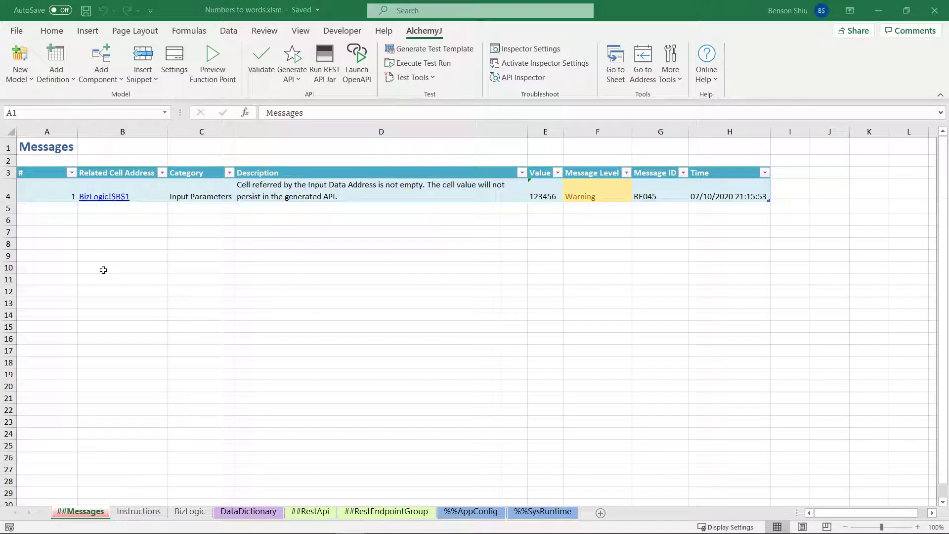
# - In Swagger UI, call GET /NumbersToWords/convert with number 1234 and verify the words returned
pyautogui.click(357, 64)
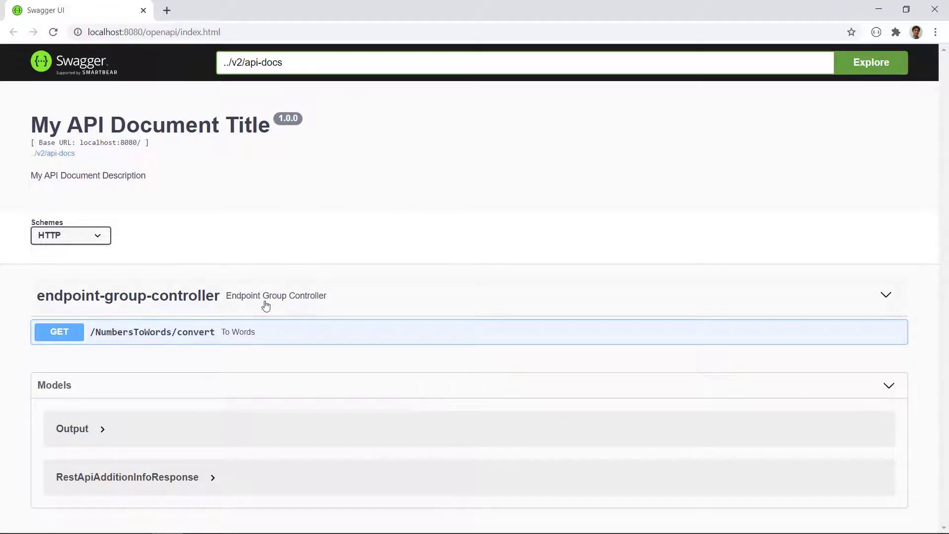
pyautogui.click(368, 332)
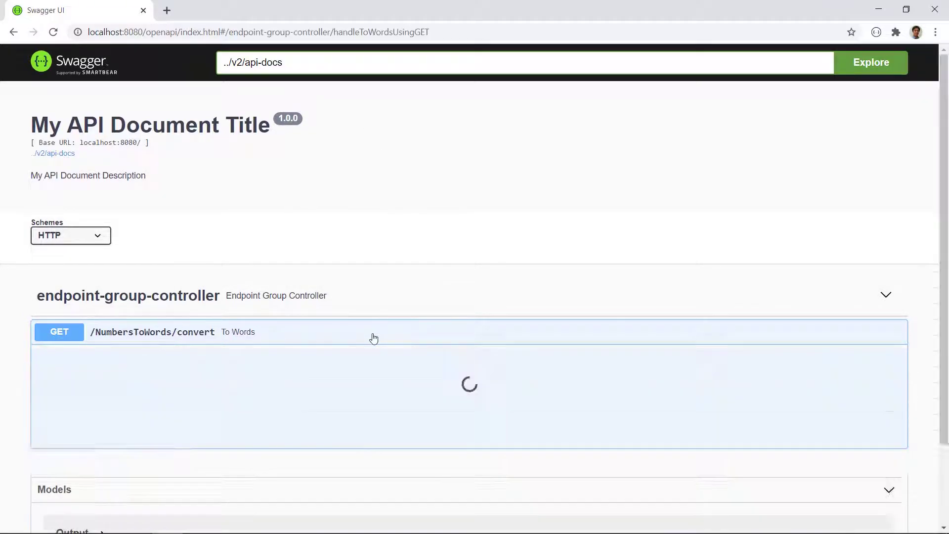
pyautogui.scroll(-4, 362, 259)
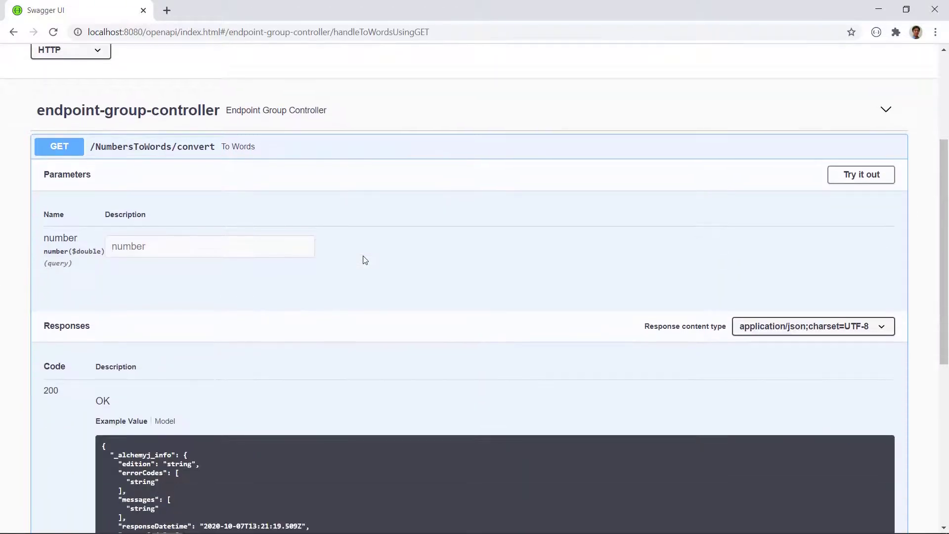
pyautogui.click(841, 174)
pyautogui.click(231, 252)
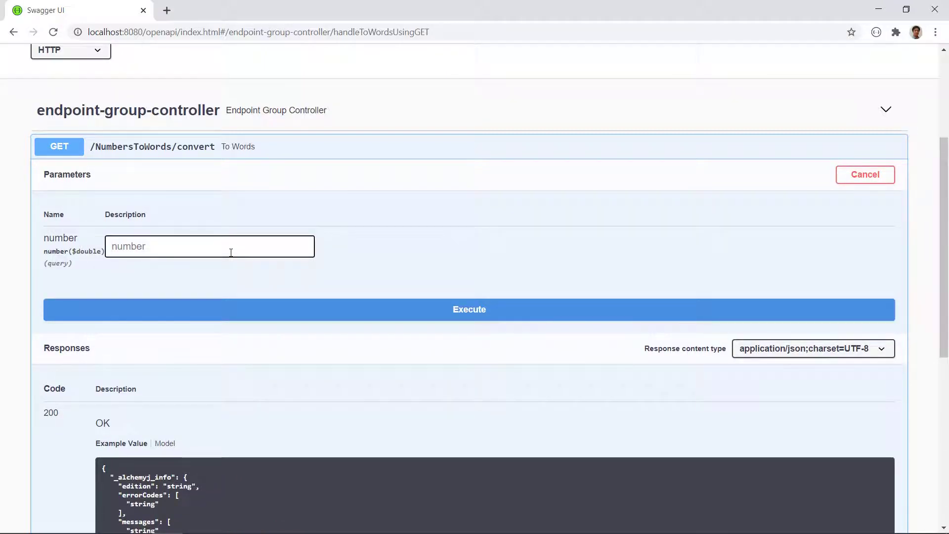
pyautogui.write('1234')
pyautogui.click(483, 313)
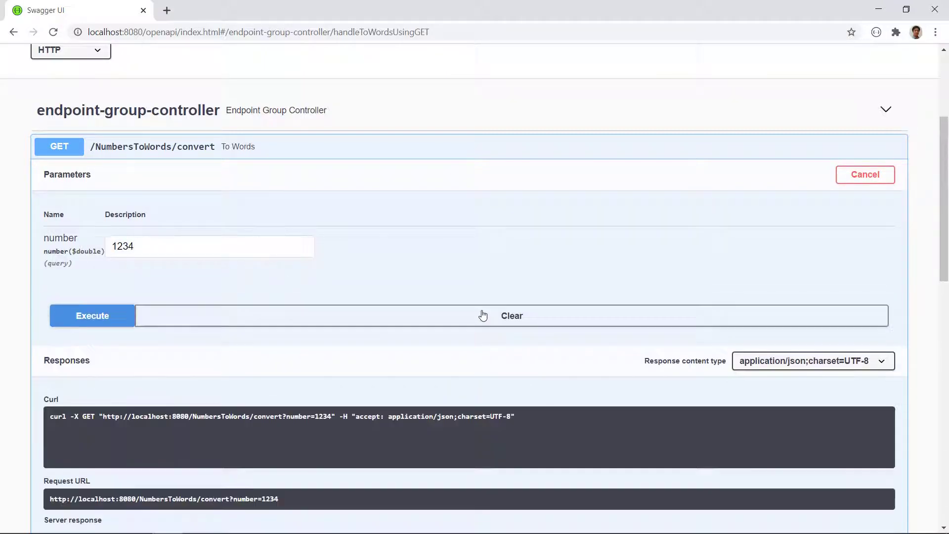
pyautogui.scroll(-4, 471, 287)
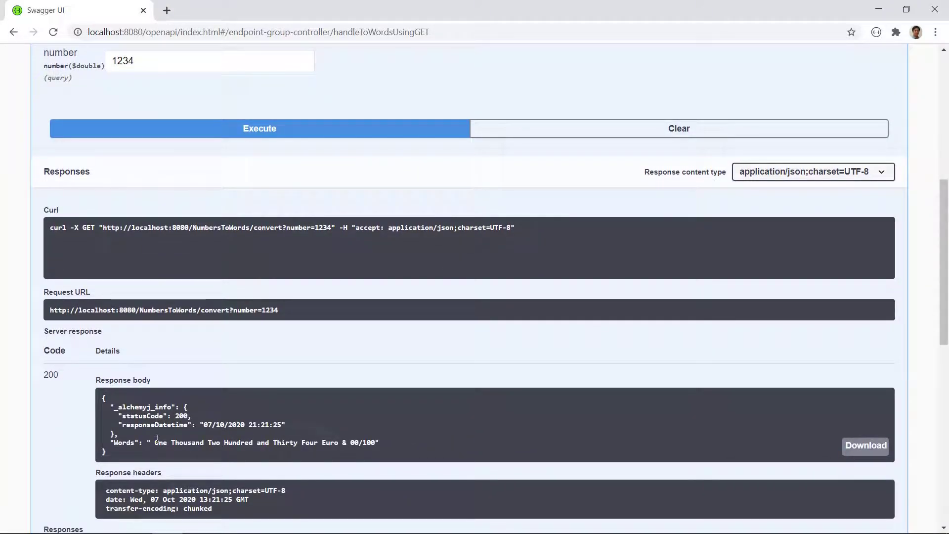
pyautogui.moveTo(157, 438); pyautogui.dragTo(321, 445)
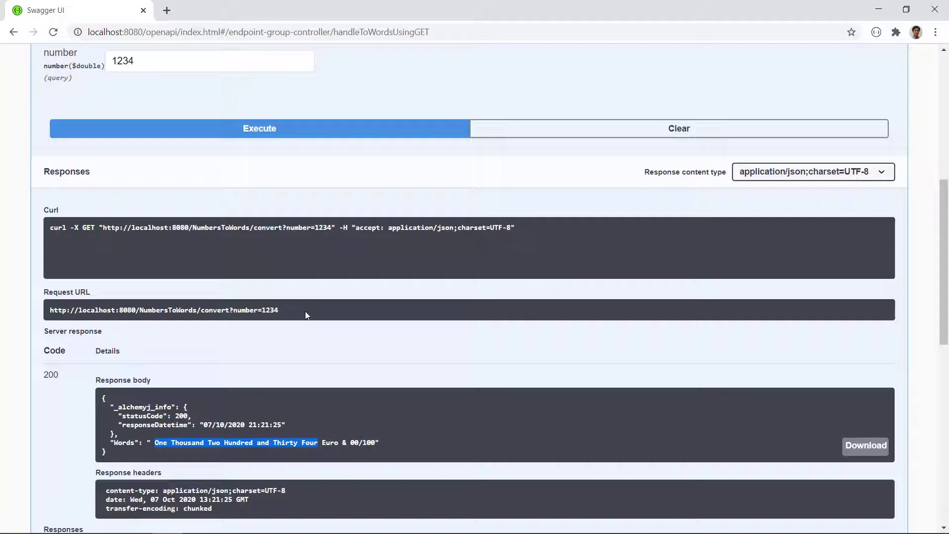
pyautogui.moveTo(305, 310); pyautogui.dragTo(174, 294)
pyautogui.hotkey('ctrl', 'c')
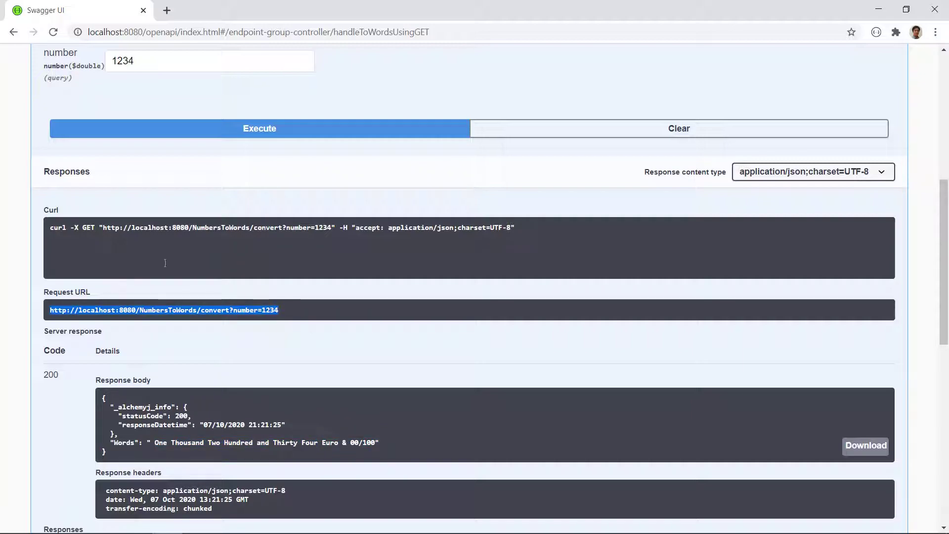
# - Call /NumbersToWords/convert?number=99999 in a new tab and highlight 'Ninety Nine Thousand Nine Hundred and Ninety Nine Euro & 00/100'
pyautogui.click(166, 21)
pyautogui.hotkey('ctrl', 'v')
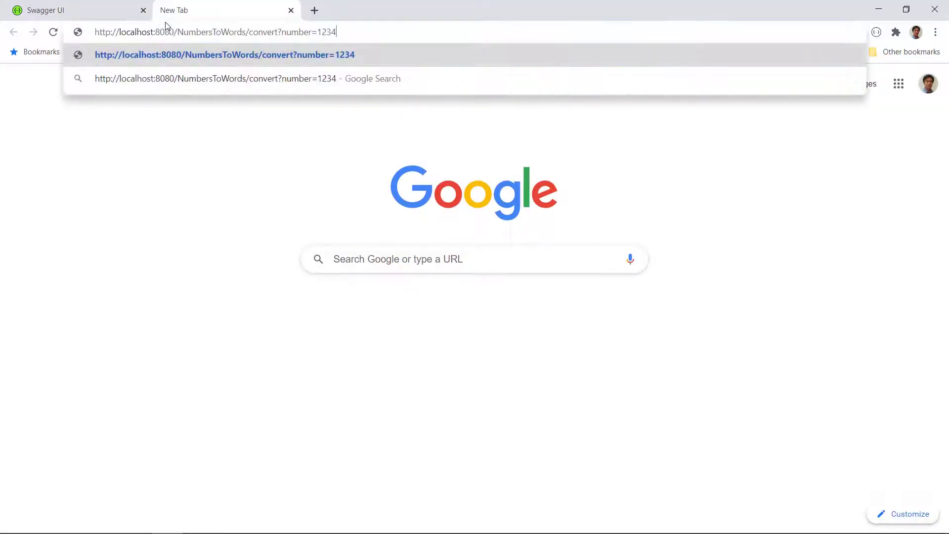
pyautogui.press('BackSpace')
pyautogui.press('BackSpace')
pyautogui.press('BackSpace')
pyautogui.press('BackSpace')
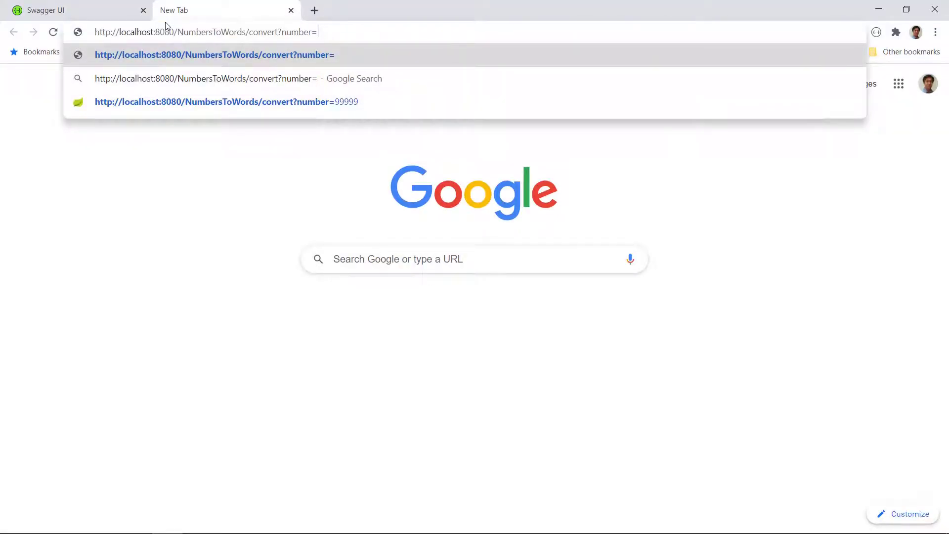
pyautogui.write('99999')
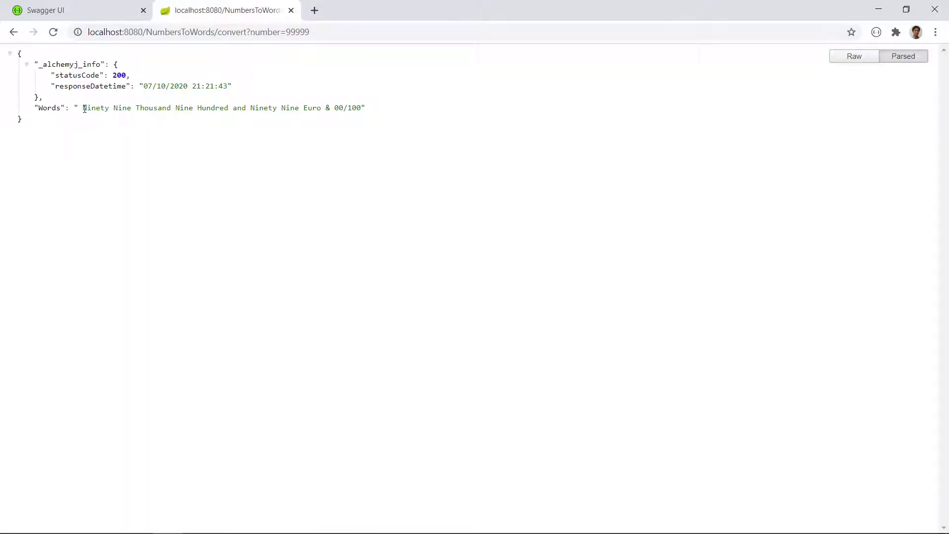
pyautogui.moveTo(82, 108); pyautogui.dragTo(362, 109)
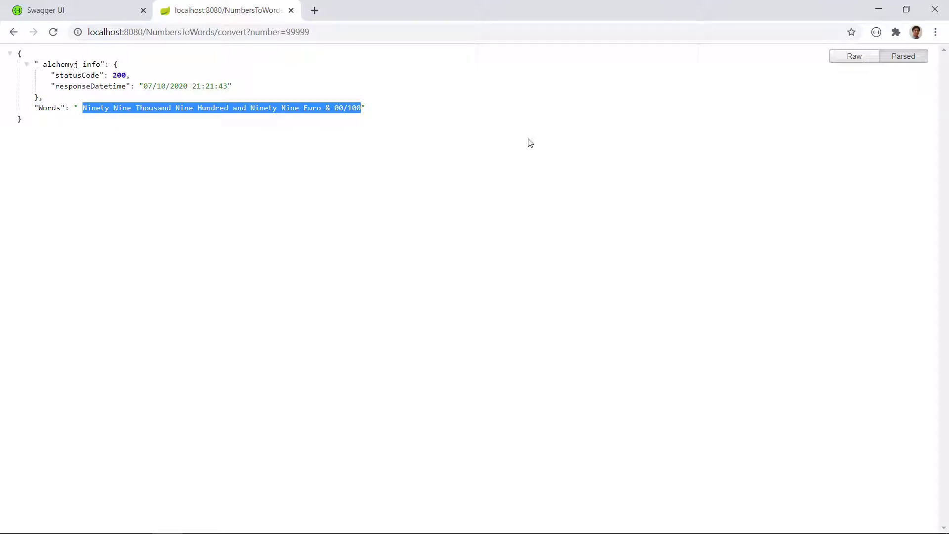